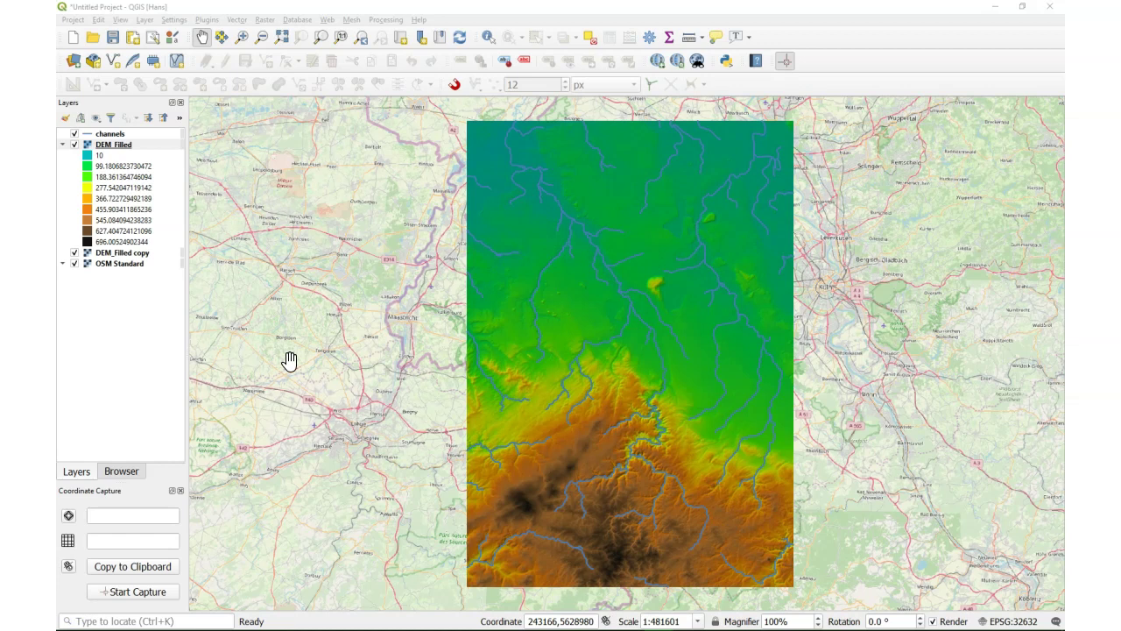
Switch from the QGIS DEM map to the PyQGIS_Hydro GitHub page in Firefox.
left_click(321, 366)
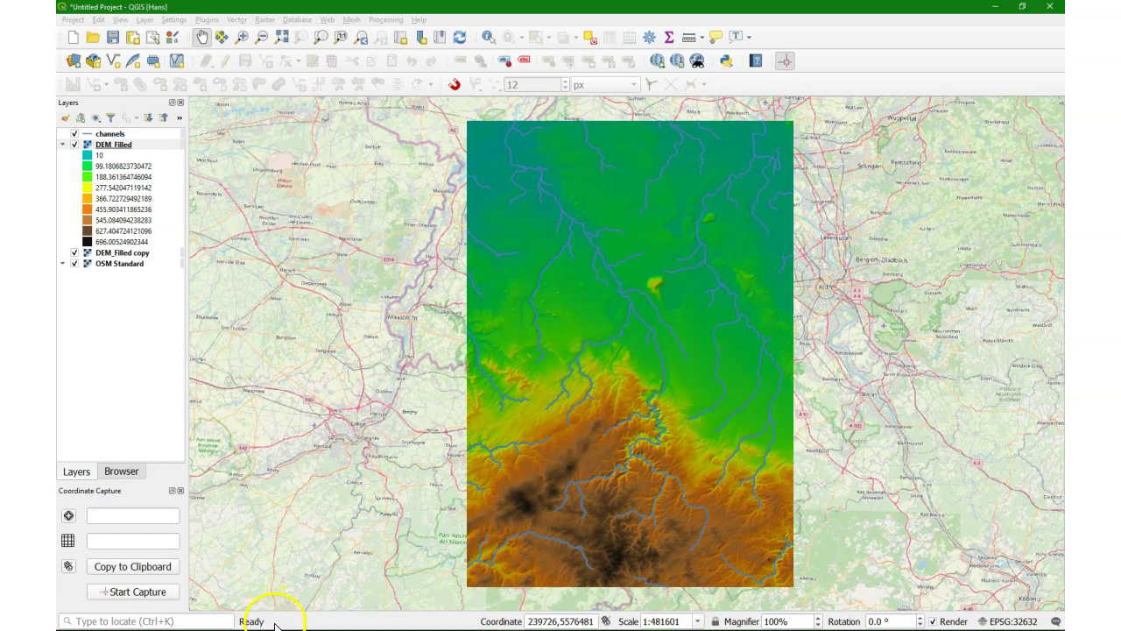
mouse_move(275, 619)
left_click(187, 618)
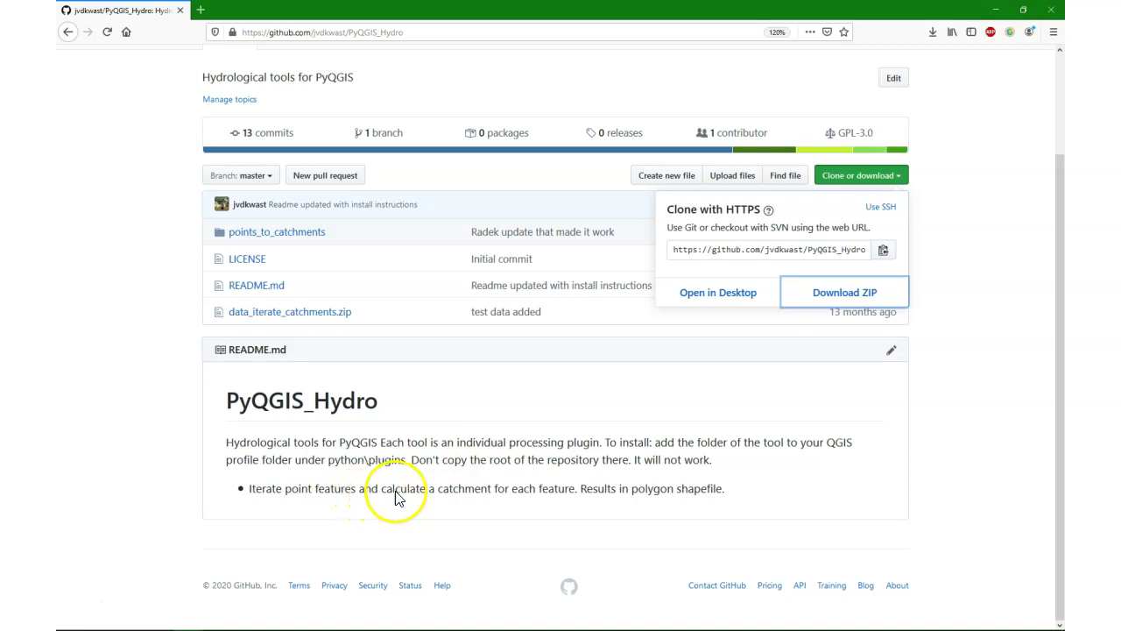
Download the repository as PyQGIS_Hydro-master.zip using Clone or download > Download ZIP.
left_click(901, 178)
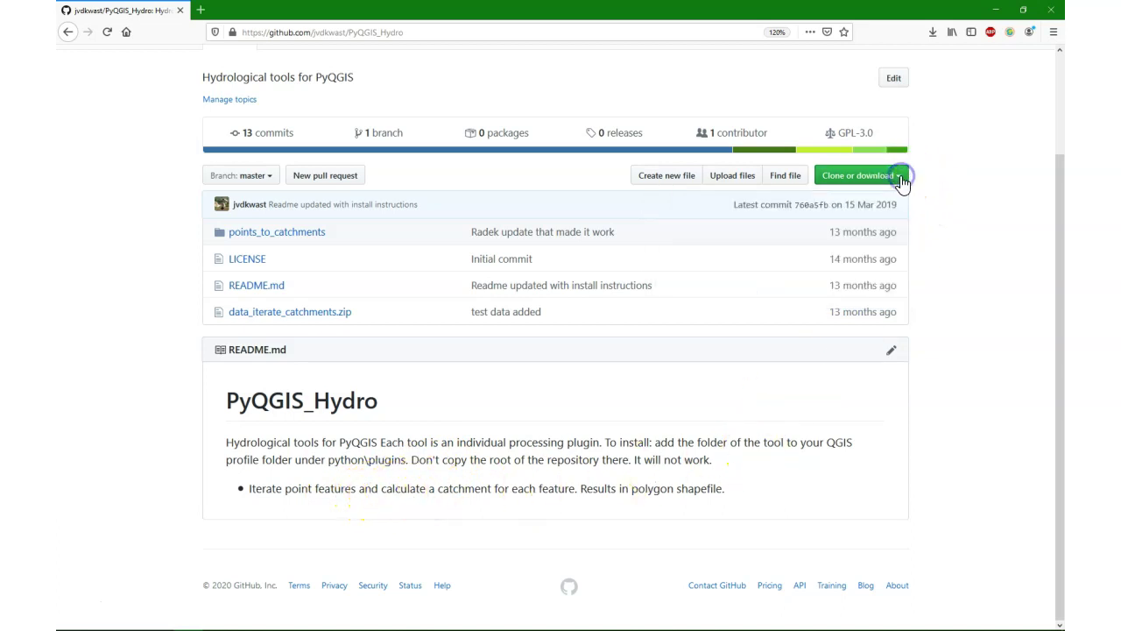
left_click(901, 178)
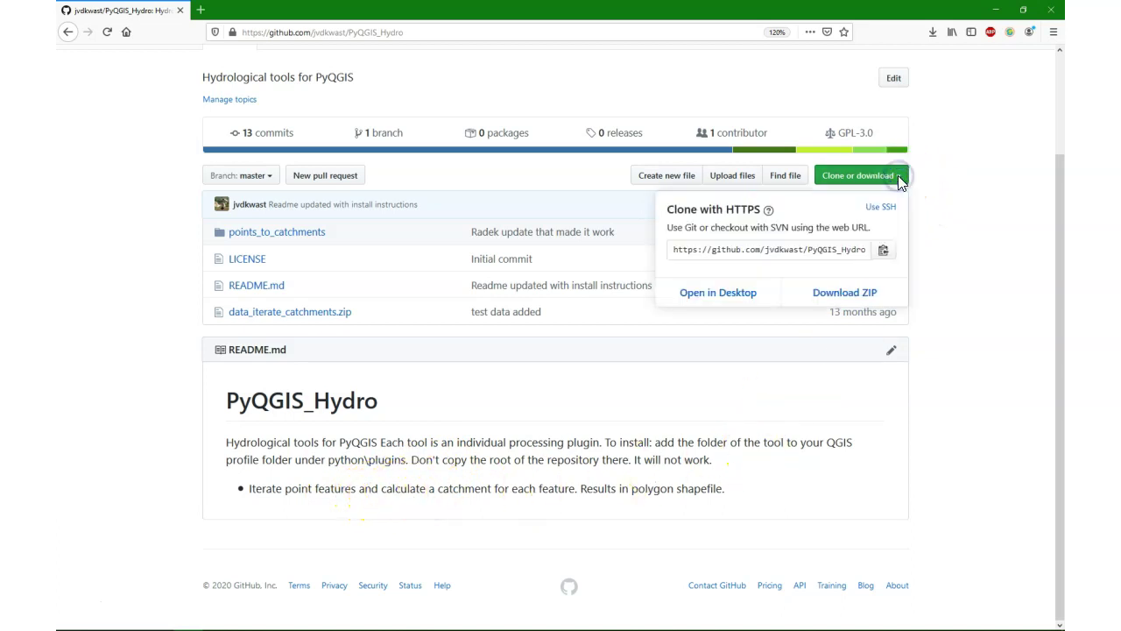
left_click(846, 298)
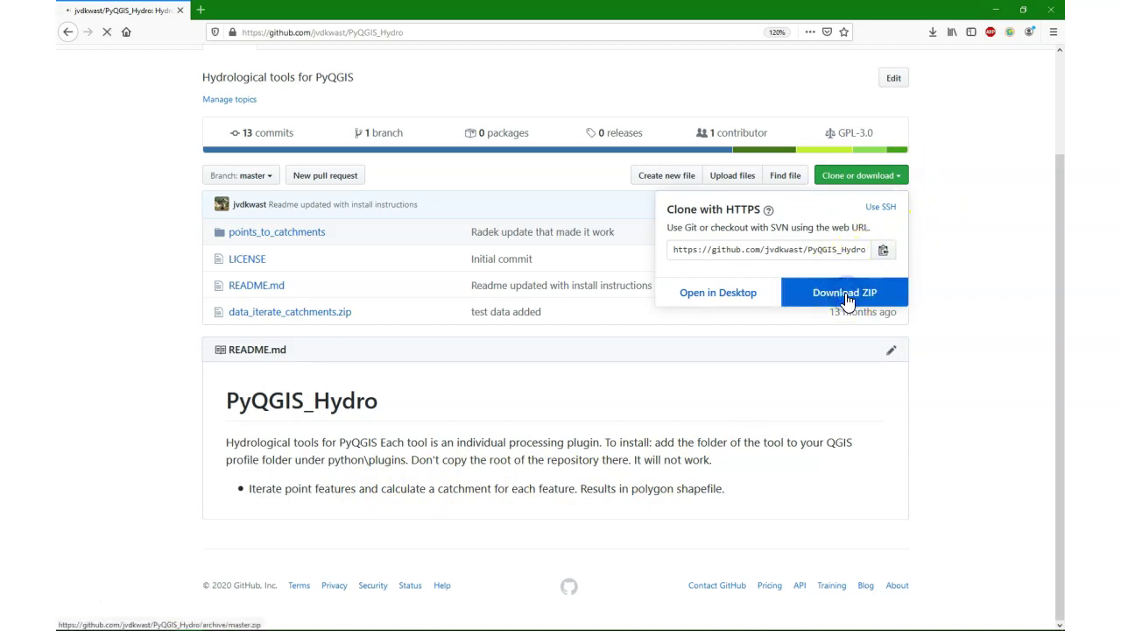
left_click(551, 349)
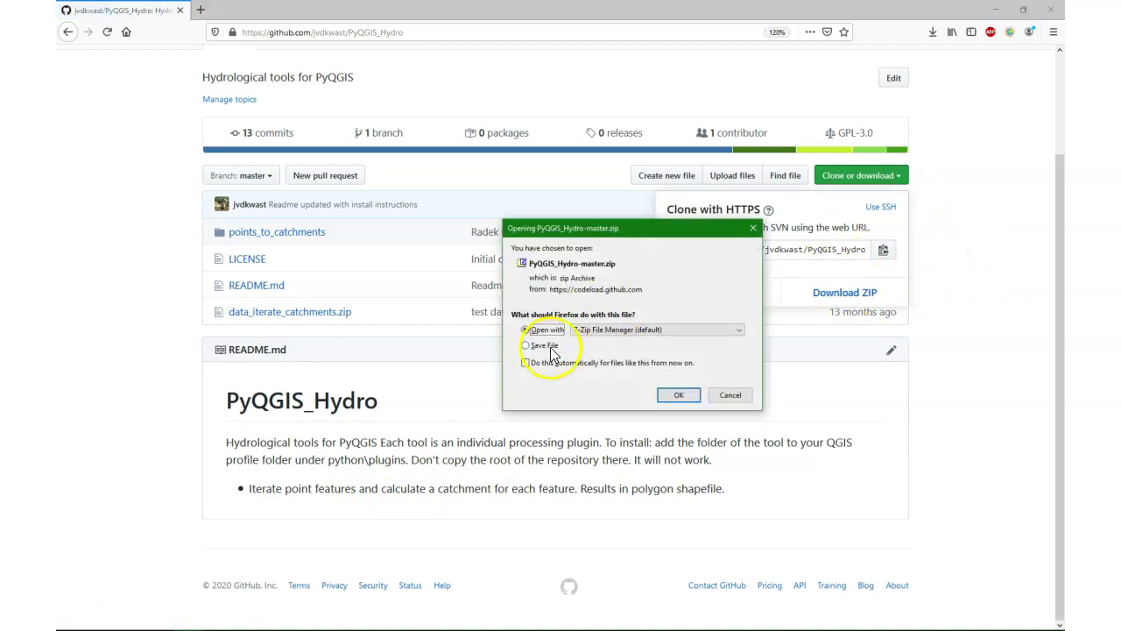
left_click(678, 395)
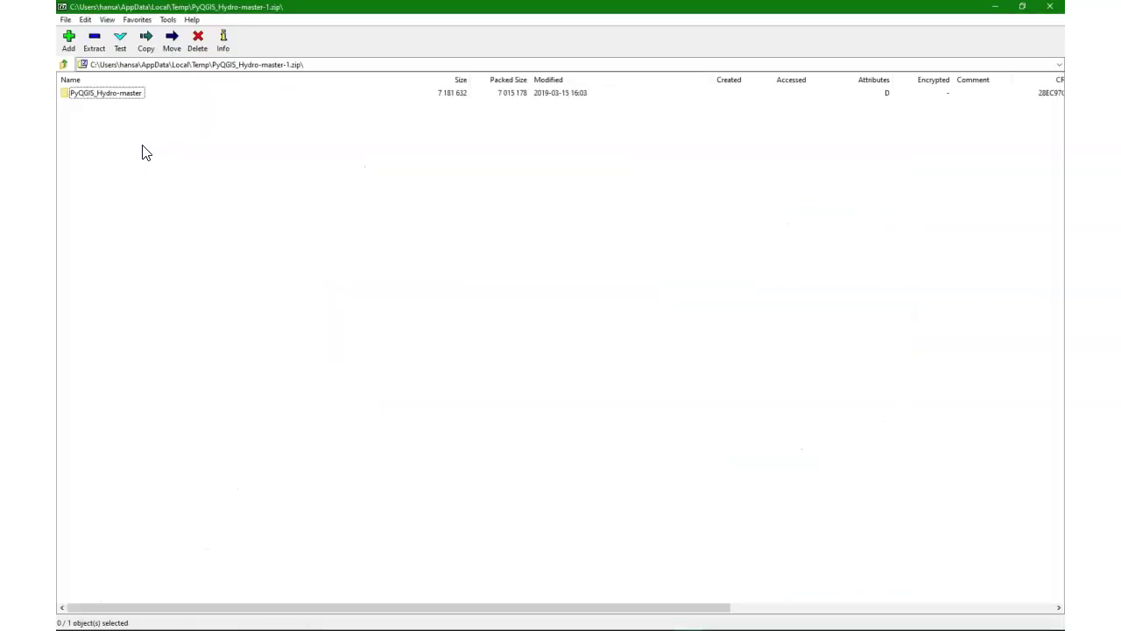
Open PyQGIS_Hydro-master in 7-Zip and extract the points_to_catchments folder.
left_click(127, 99)
double_click(128, 99)
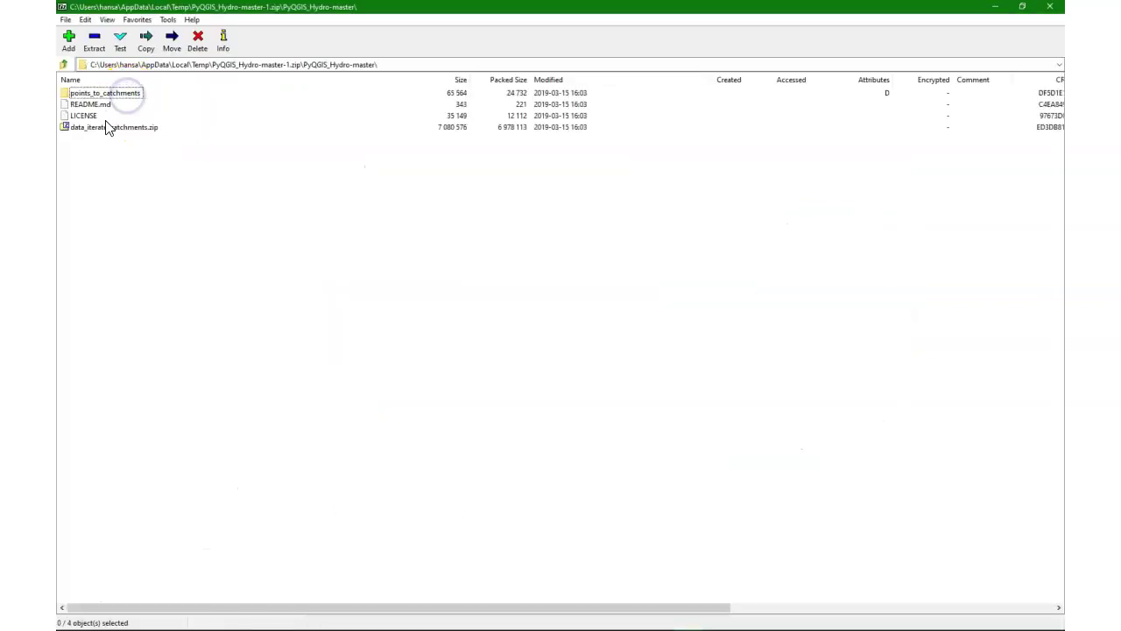
left_click(112, 99)
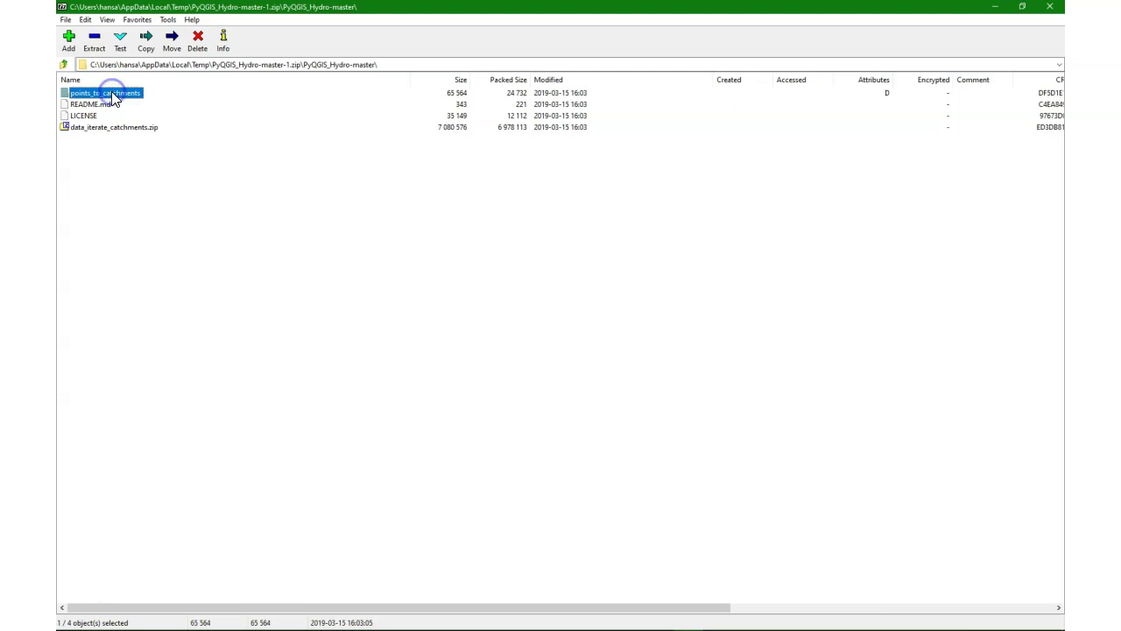
left_click(94, 44)
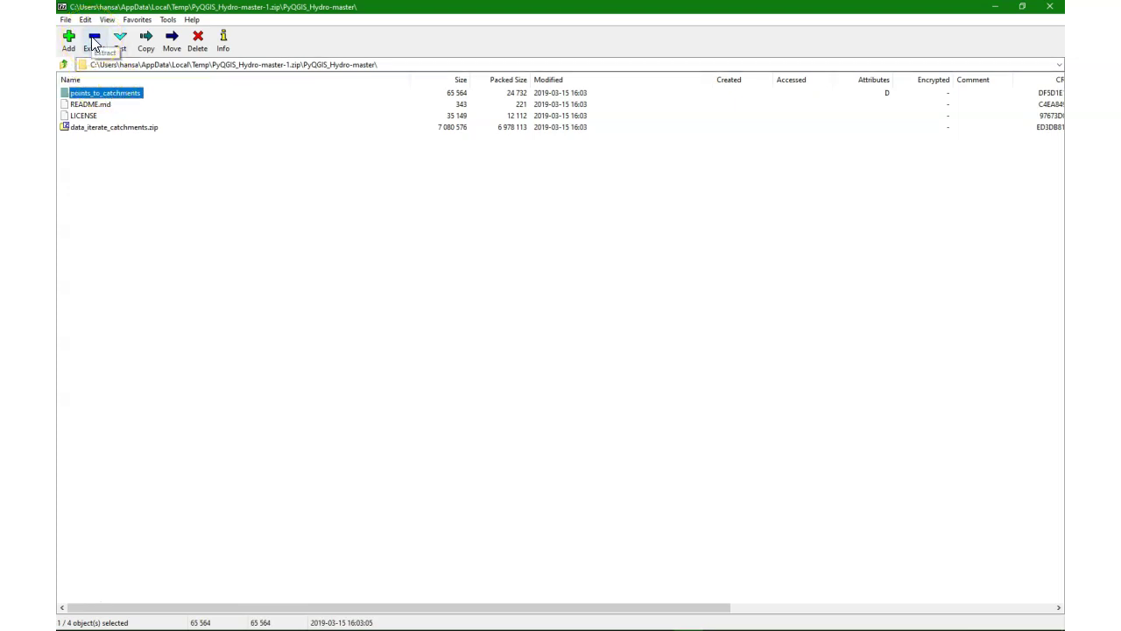
Return to QGIS and open Settings > Options to view the System page's profile paths.
mouse_move(450, 615)
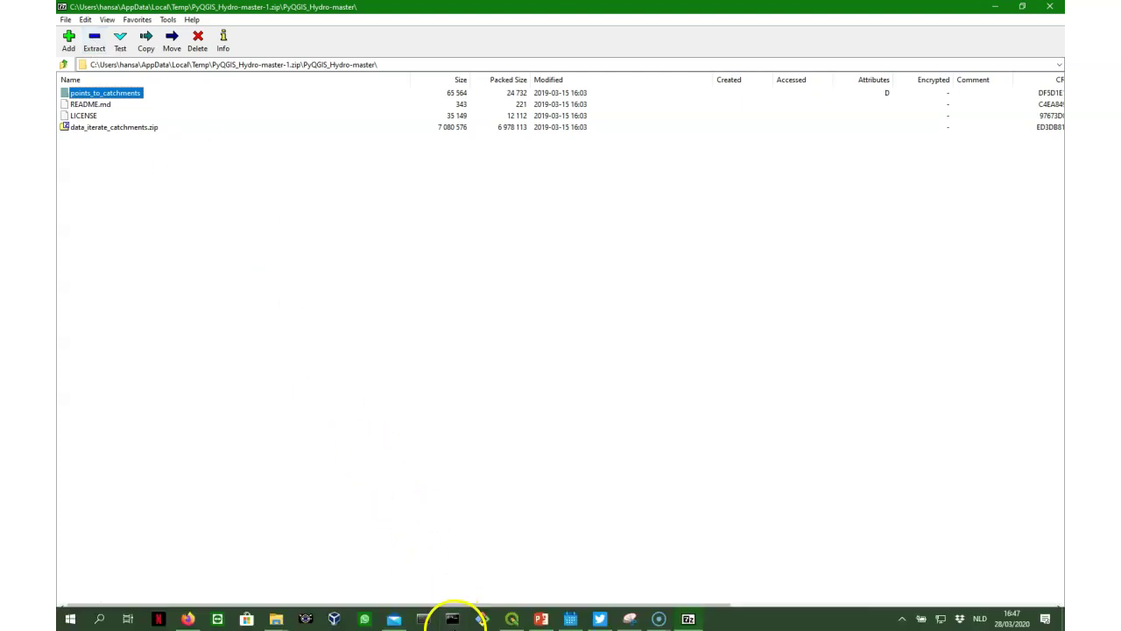
left_click(540, 618)
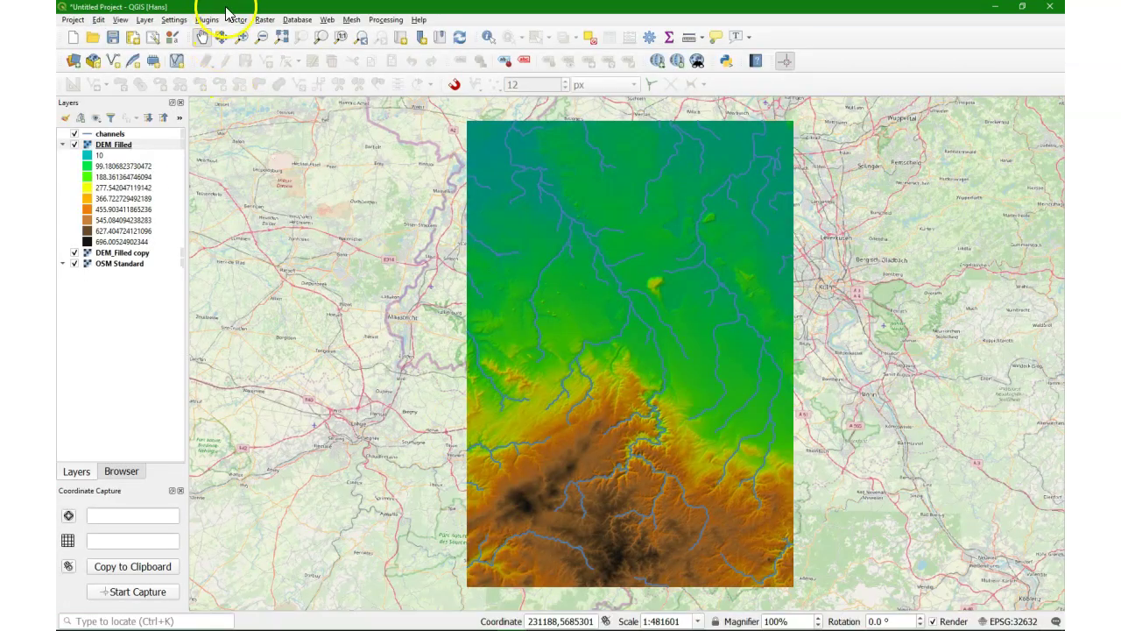
left_click(173, 19)
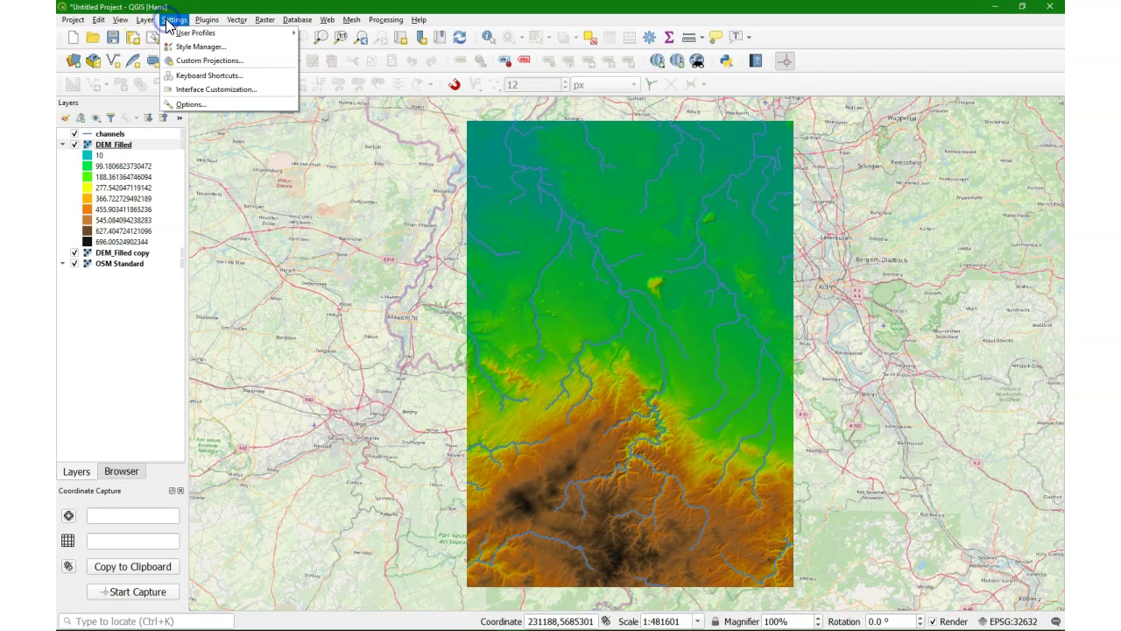
left_click(198, 106)
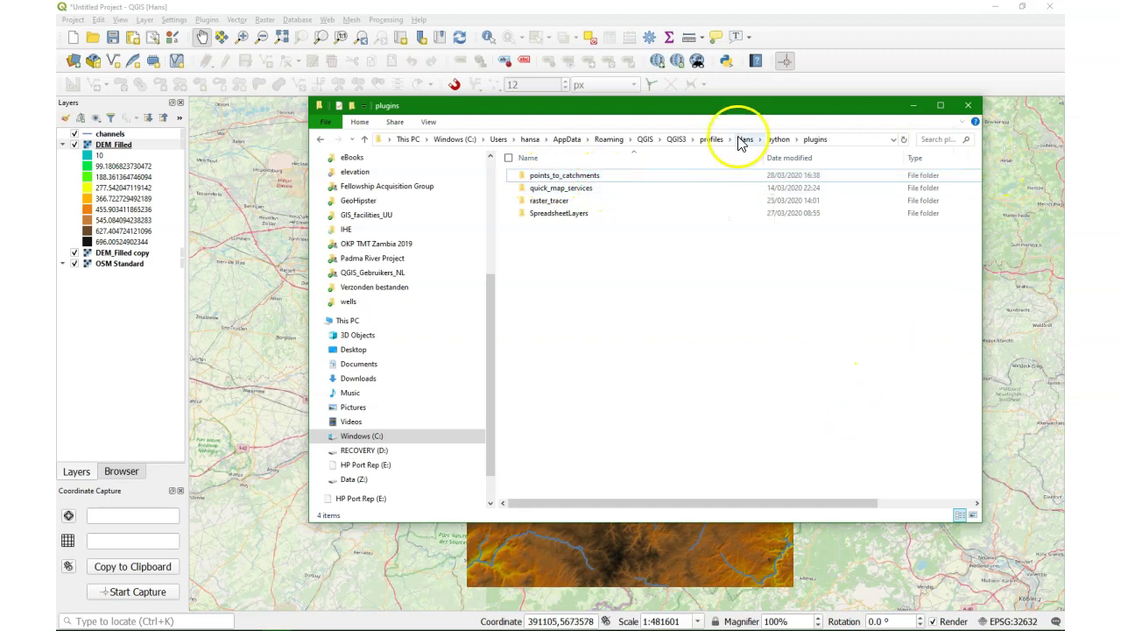
Reveal the full path of the profile's python\plugins folder in Explorer's address bar.
left_click(376, 140)
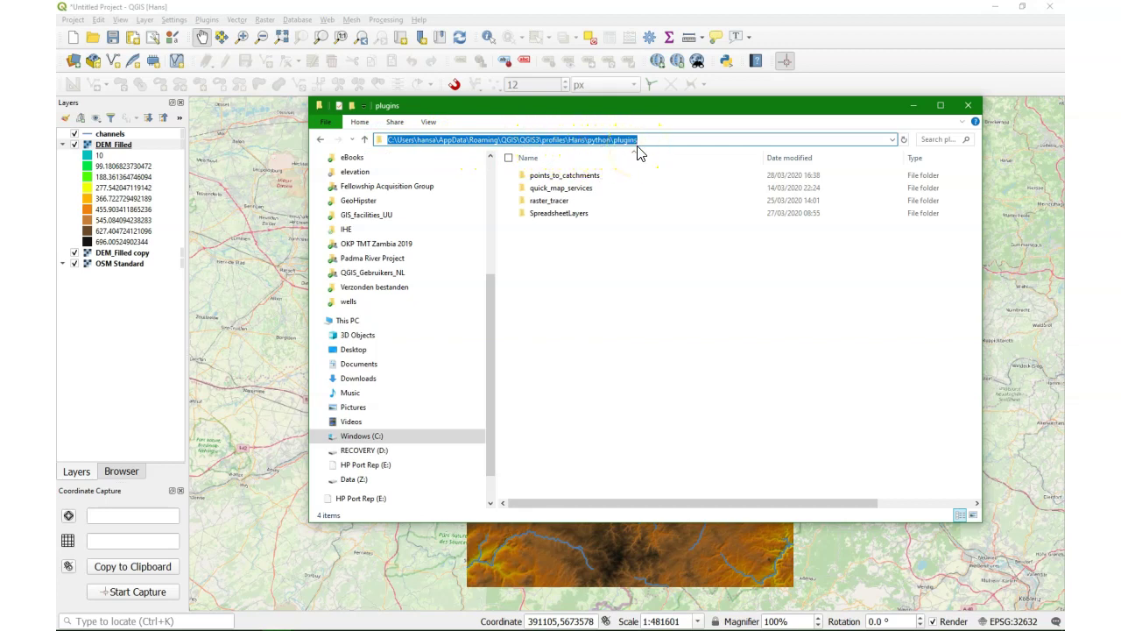
Close Explorer, search 'poin' in the plugin manager and enable Points to Catchments.
left_click(968, 105)
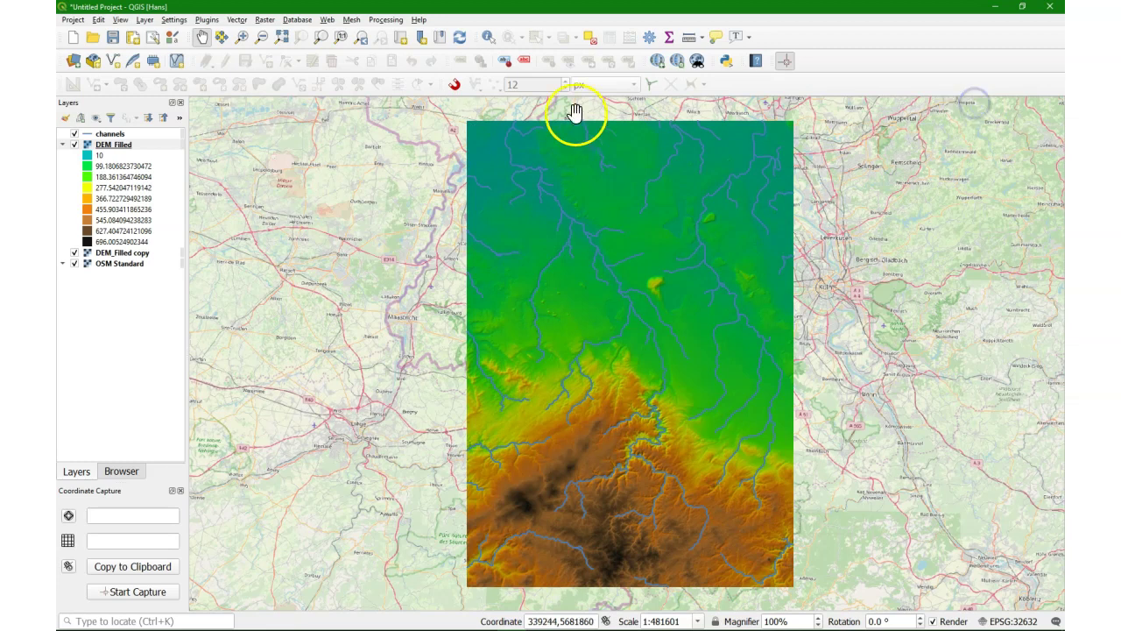
left_click(207, 19)
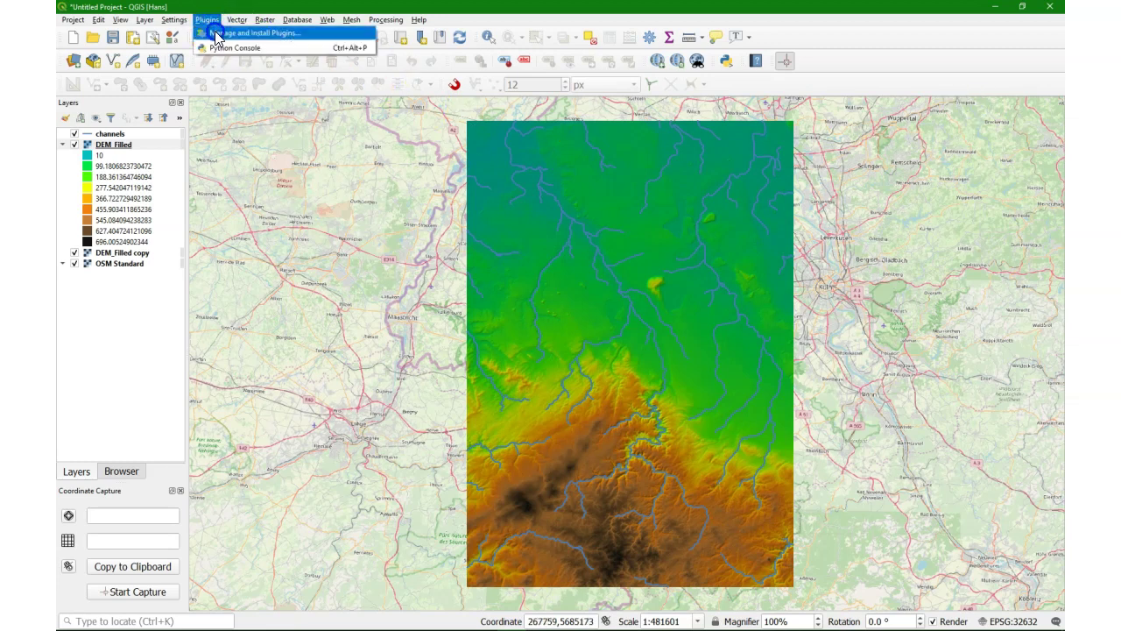
left_click(219, 34)
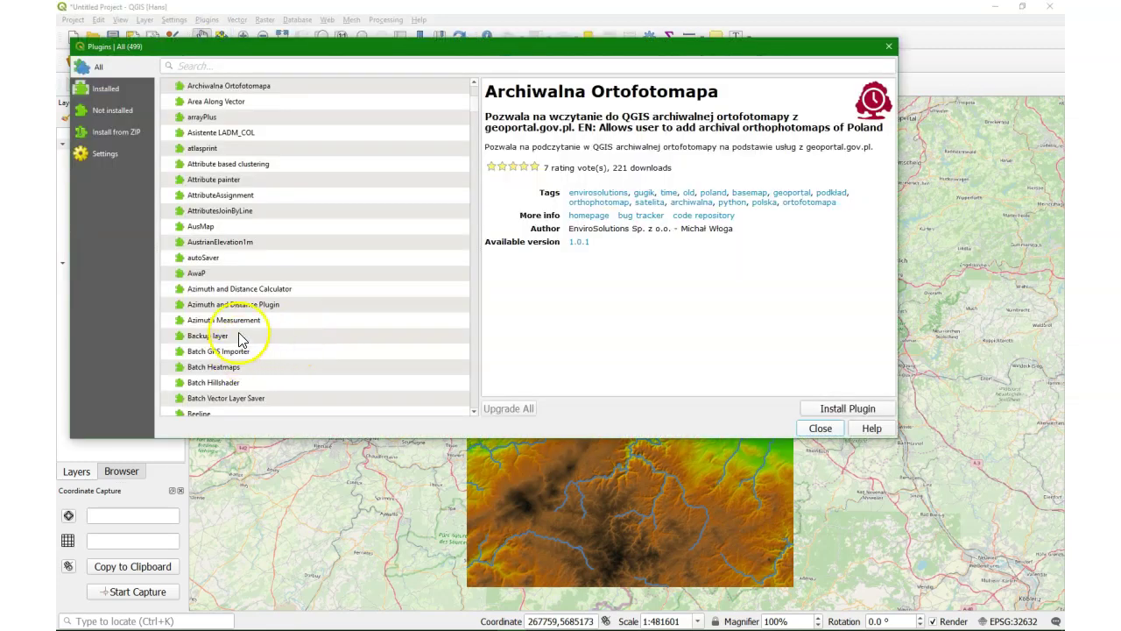
left_click(205, 67)
type("poin")
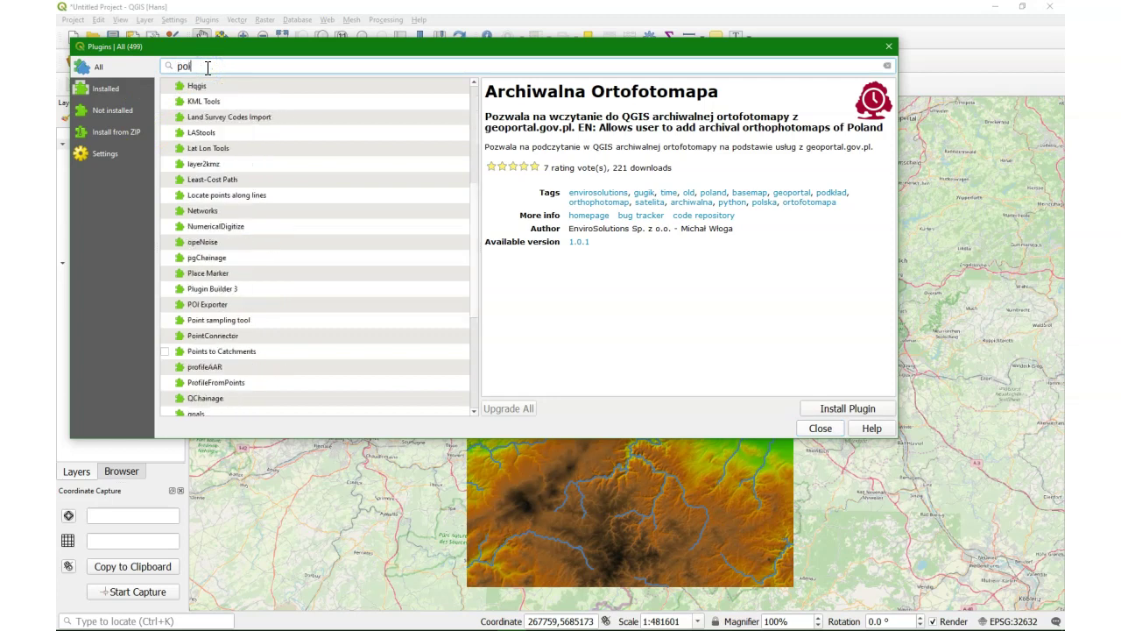
left_click(214, 336)
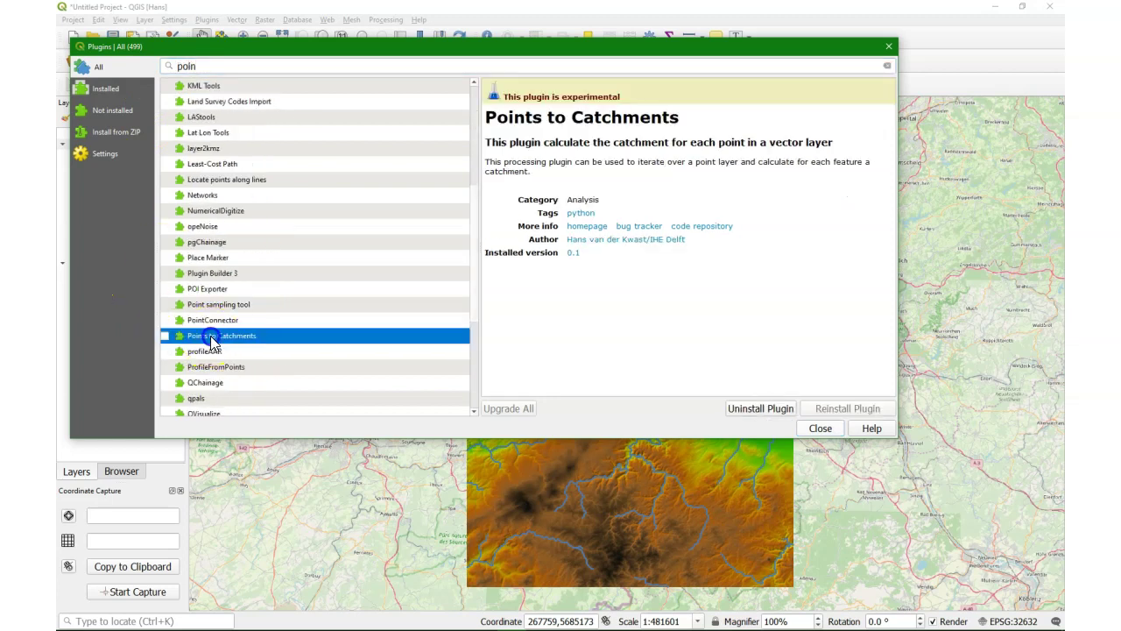
left_click(164, 335)
left_click(820, 427)
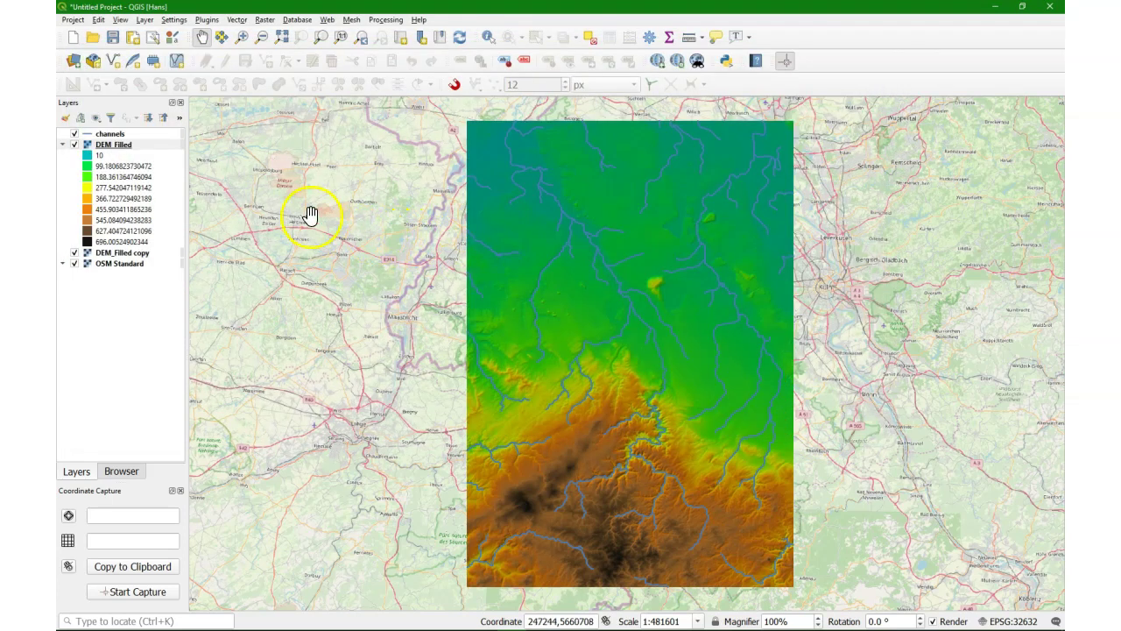
Show the Processing Toolbox and locate IHE Delft > Hydrology > Calculate catchments from points.
left_click(386, 20)
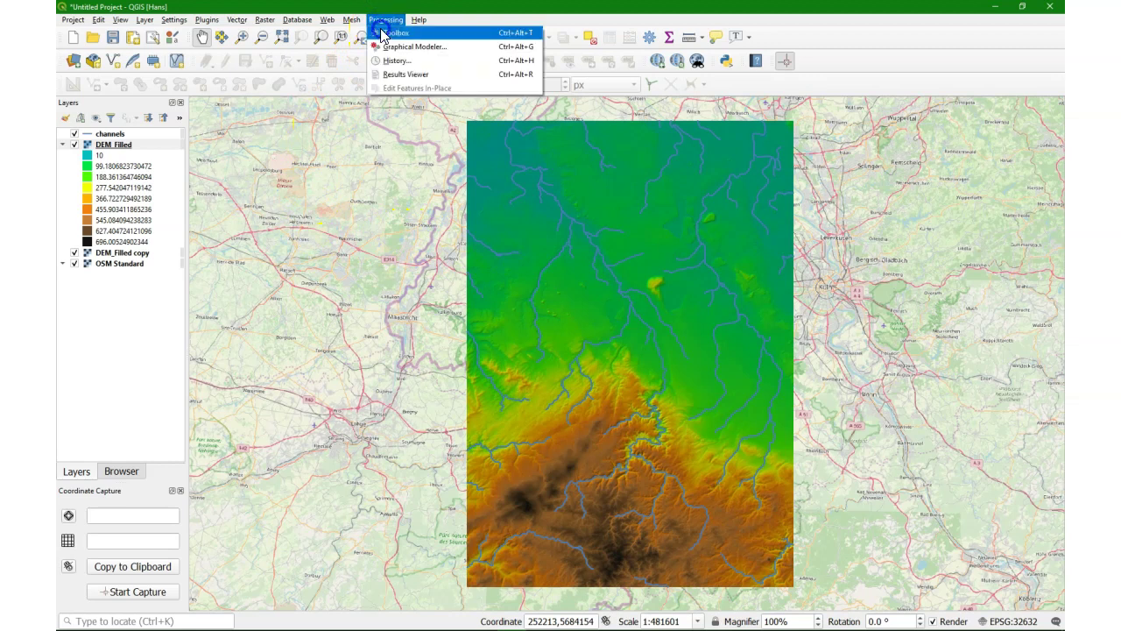
left_click(378, 34)
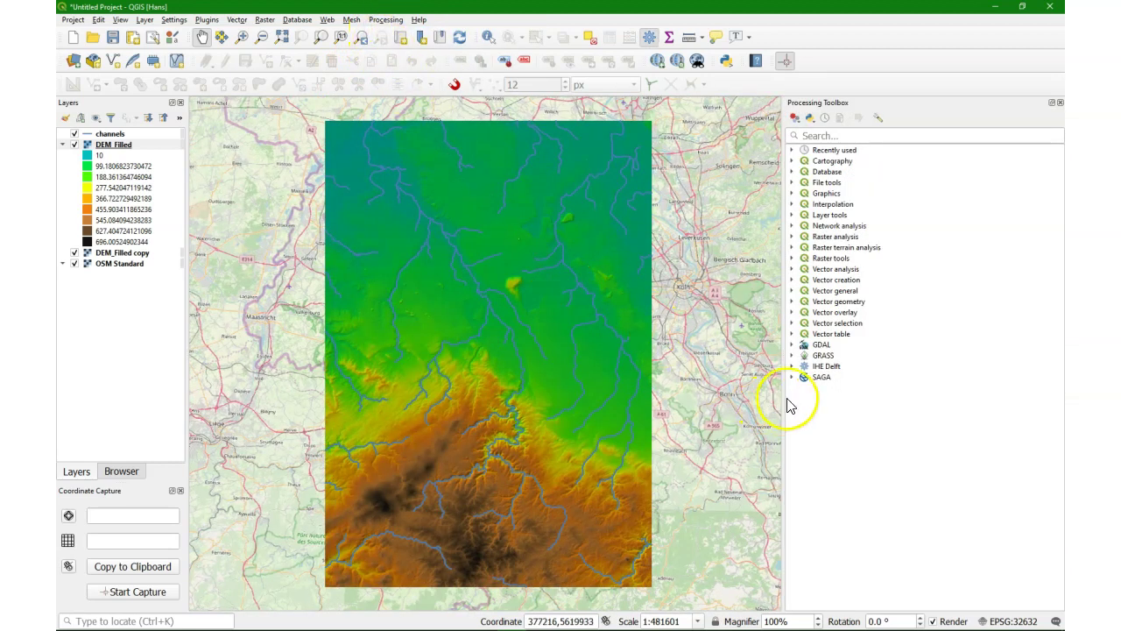
left_click(792, 366)
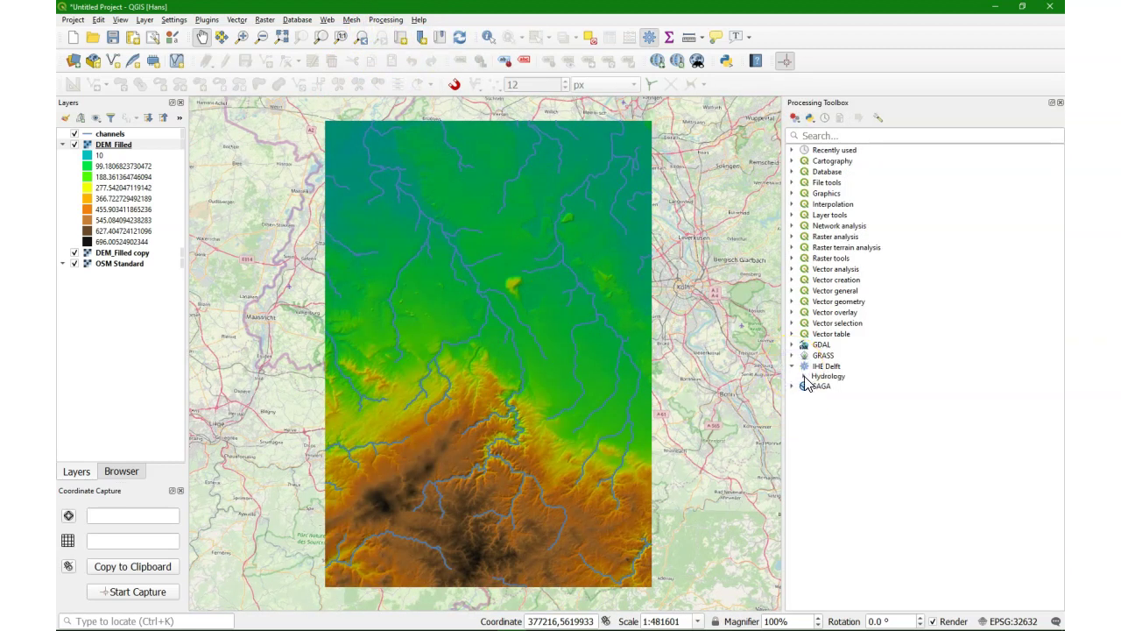
left_click(804, 377)
left_click(870, 386)
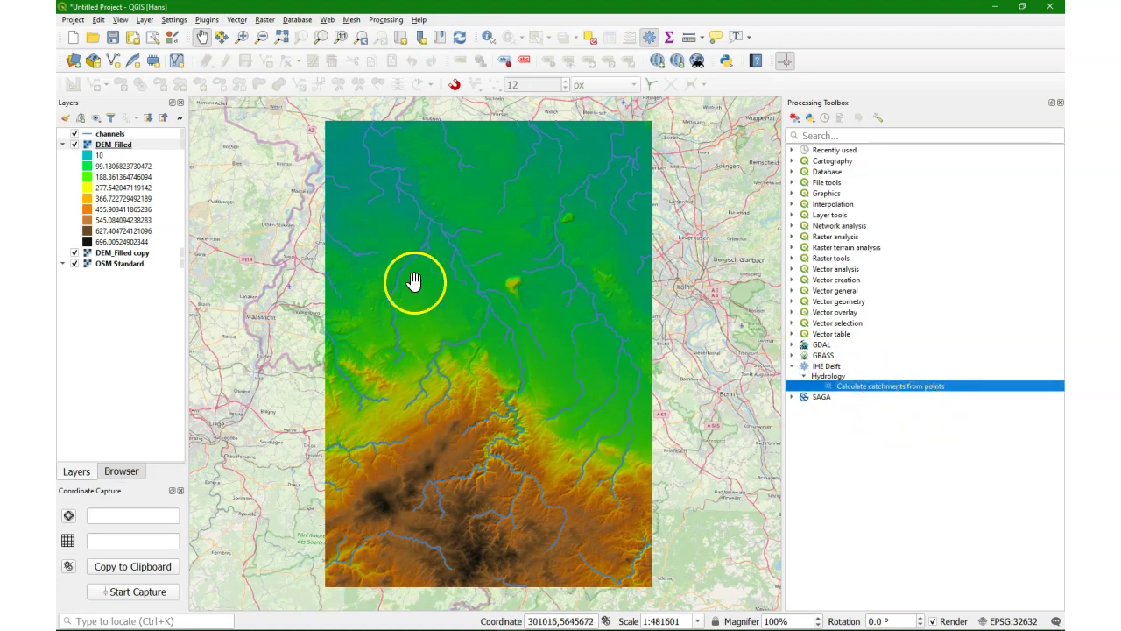
Add the PourPoints layer from the Browser and move it above channels.
key("ctrl+2")
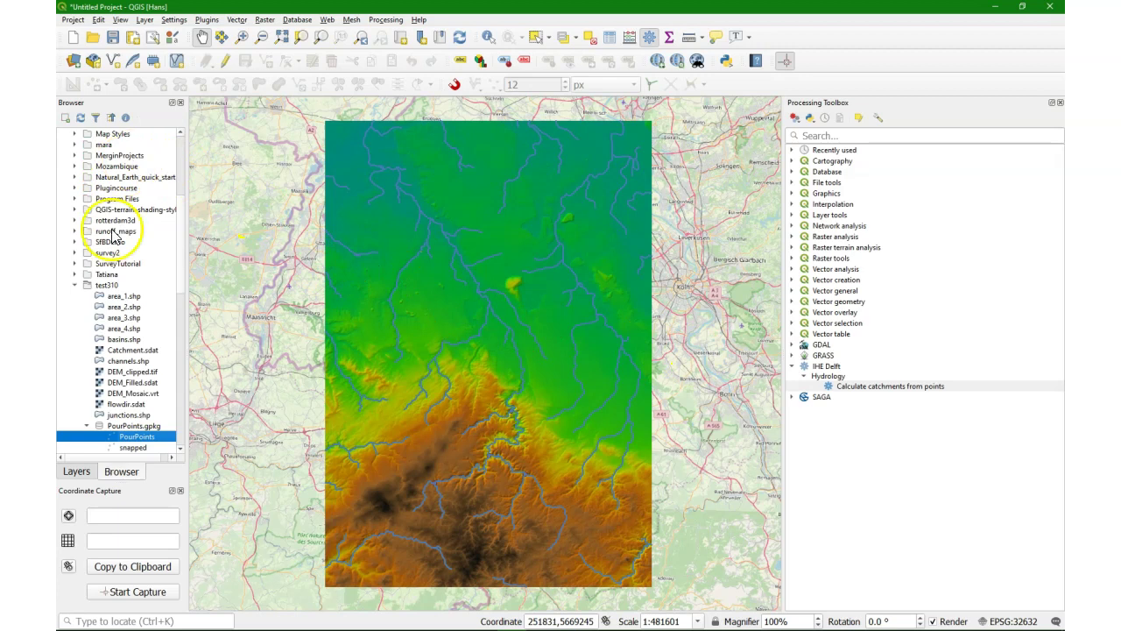
left_click(76, 471)
left_click(110, 145)
left_click_drag(110, 146, 140, 131)
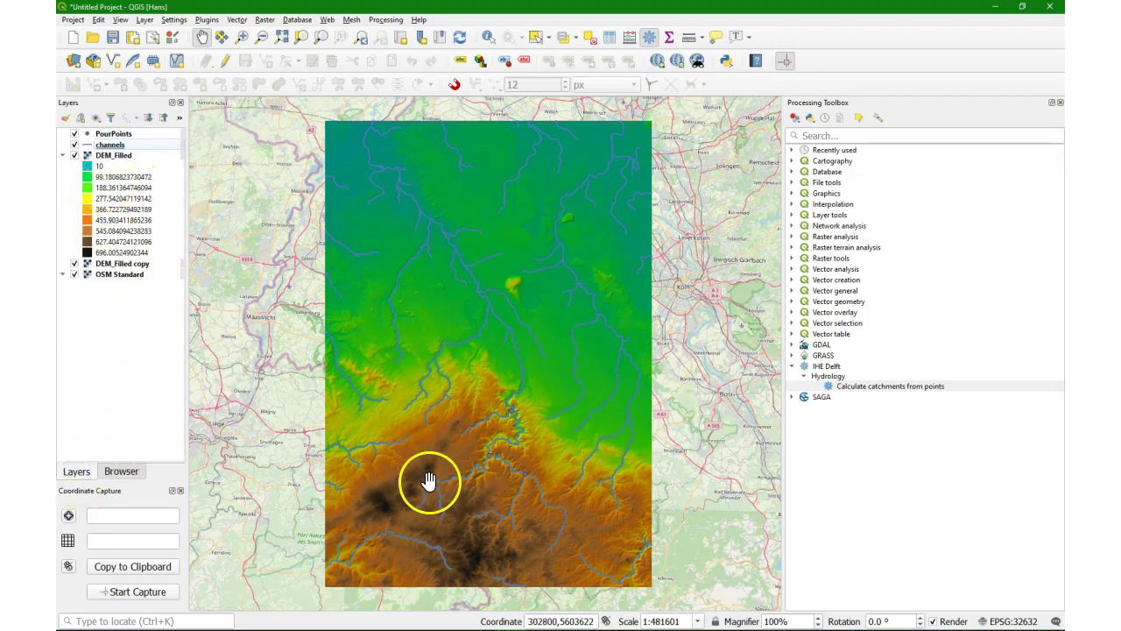
scroll(430, 477, "up", 1)
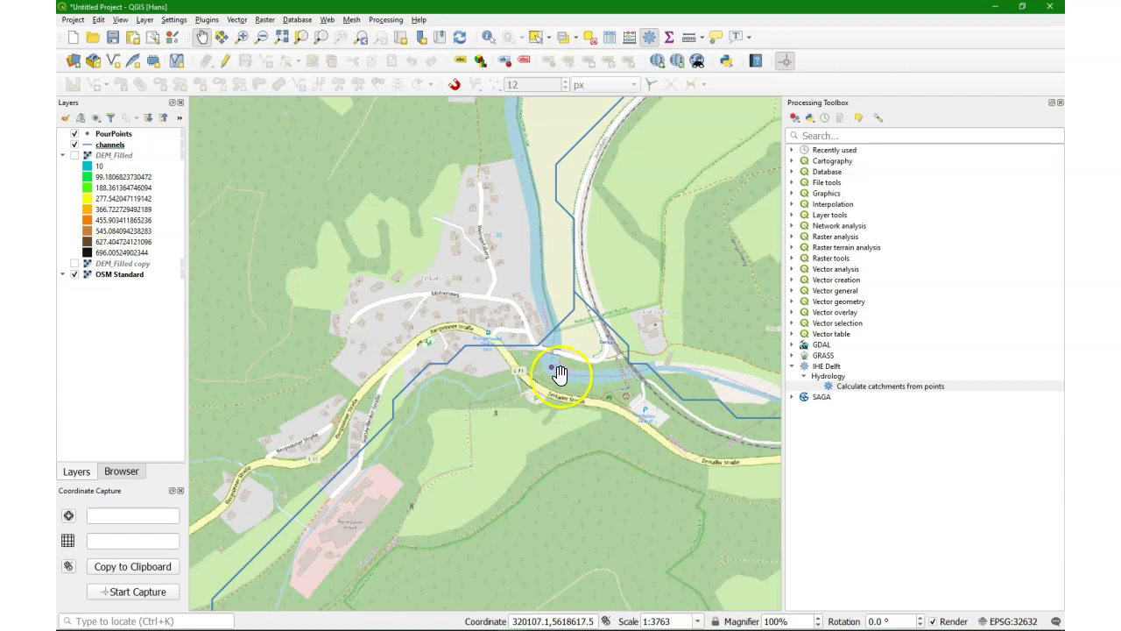
scroll(521, 329, "down", 1)
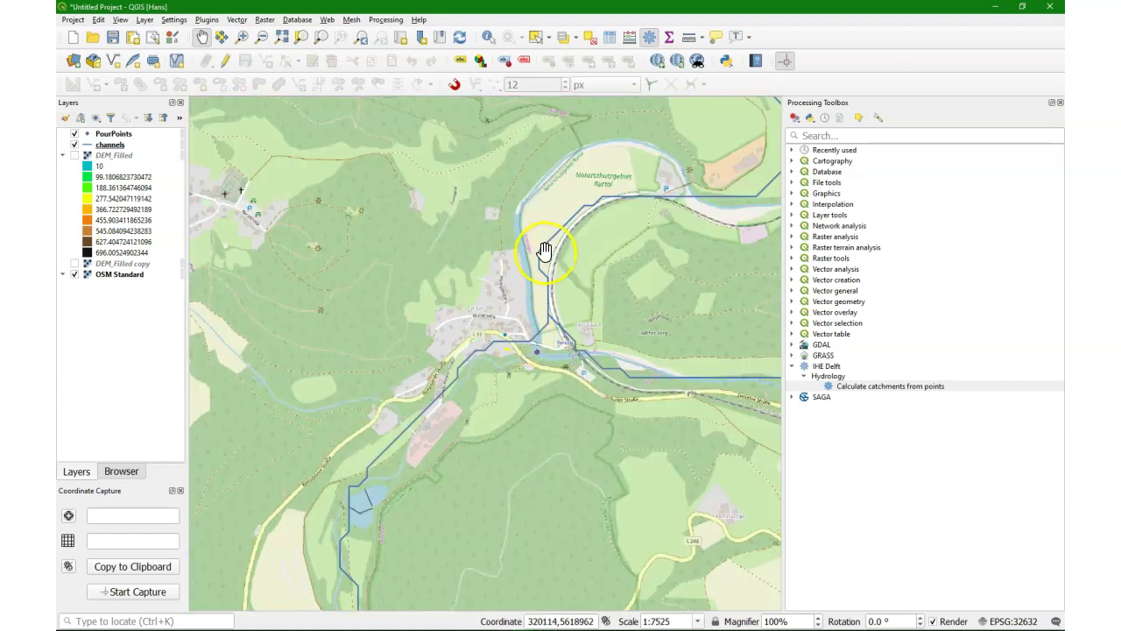
scroll(541, 252, "down", 4)
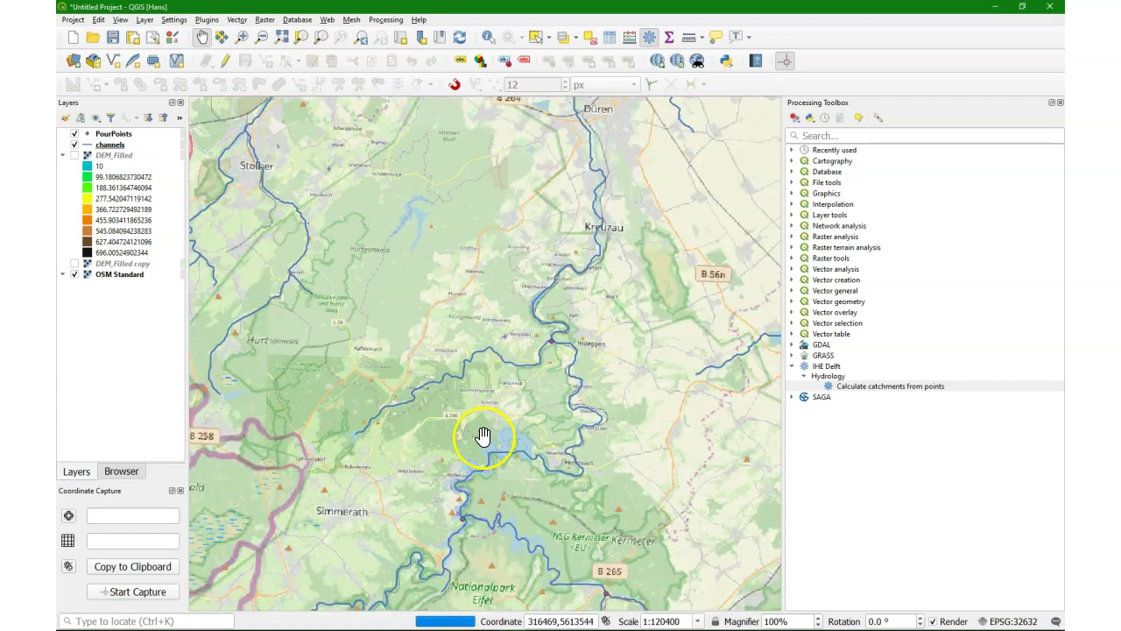
scroll(485, 359, "up", 4)
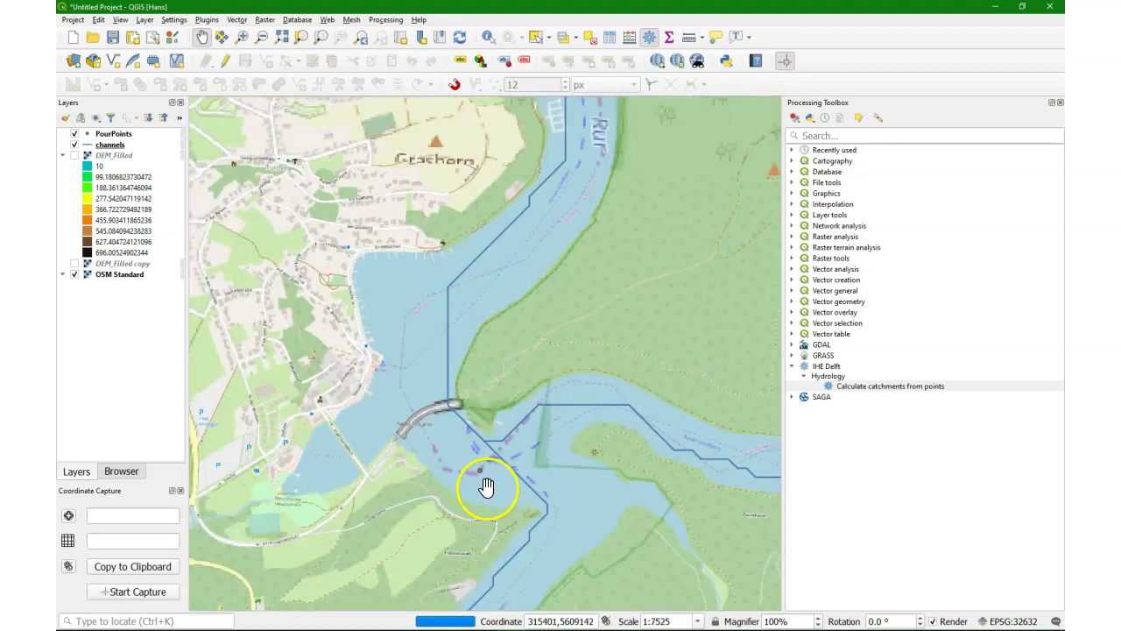
scroll(456, 427, "up", 1)
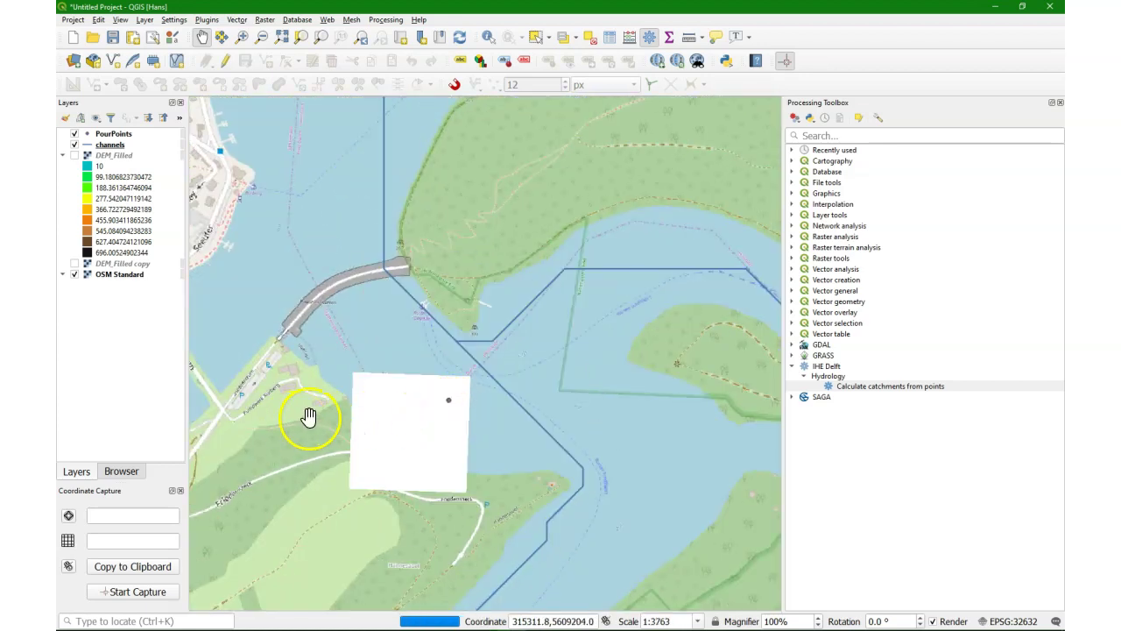
scroll(435, 405, "down", 1)
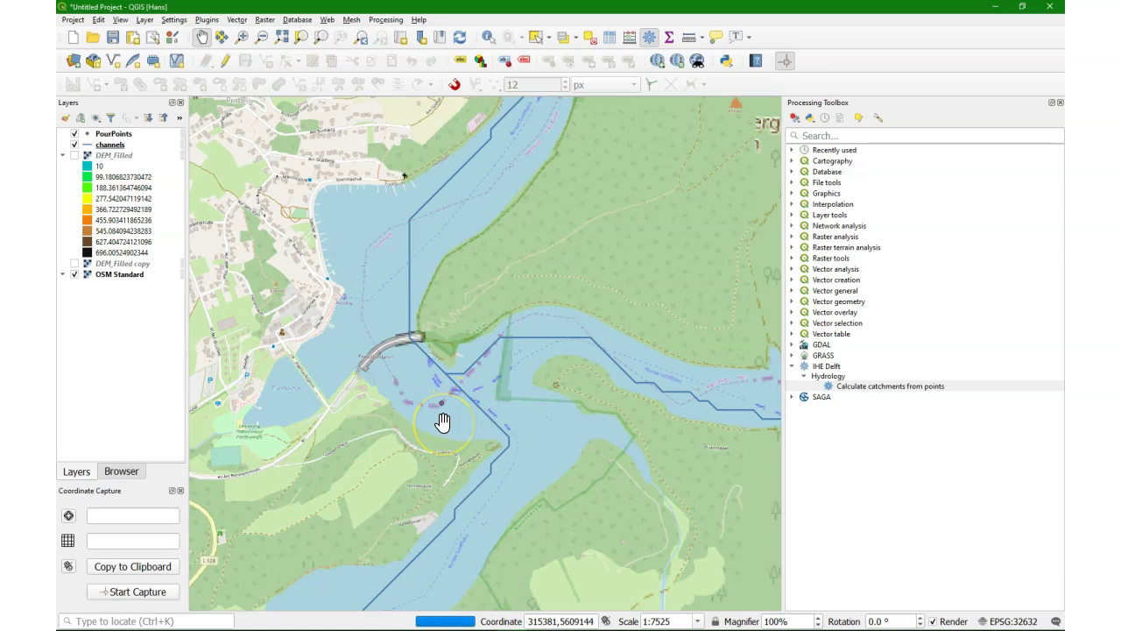
scroll(517, 419, "down", 3)
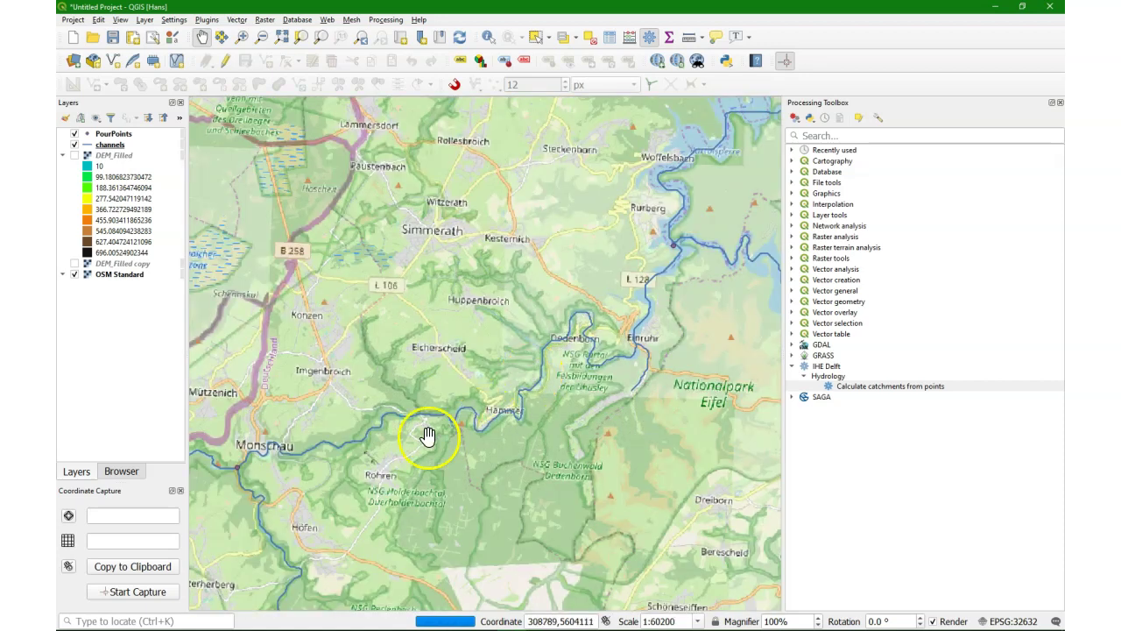
scroll(517, 385, "up", 2)
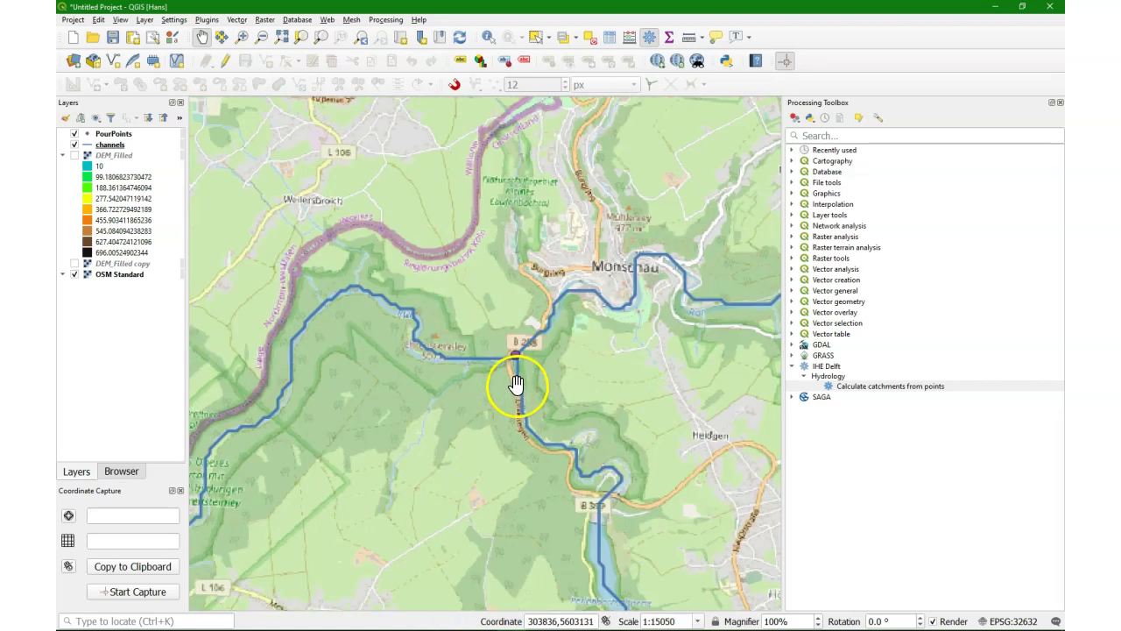
scroll(515, 373, "up", 2)
scroll(503, 297, "up", 2)
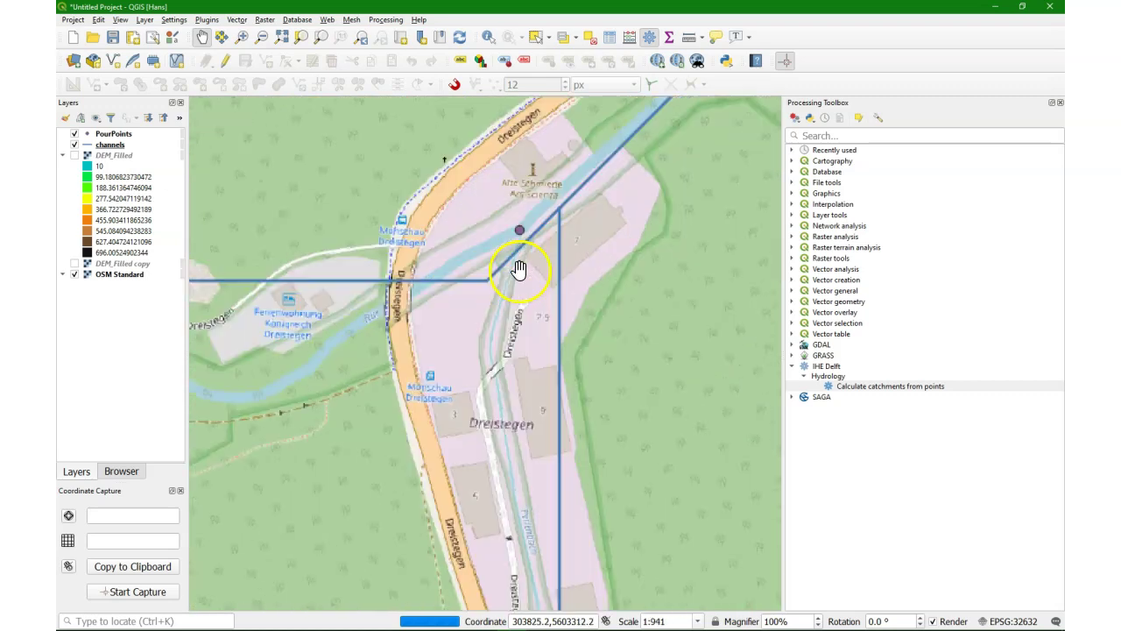
scroll(521, 269, "down", 1)
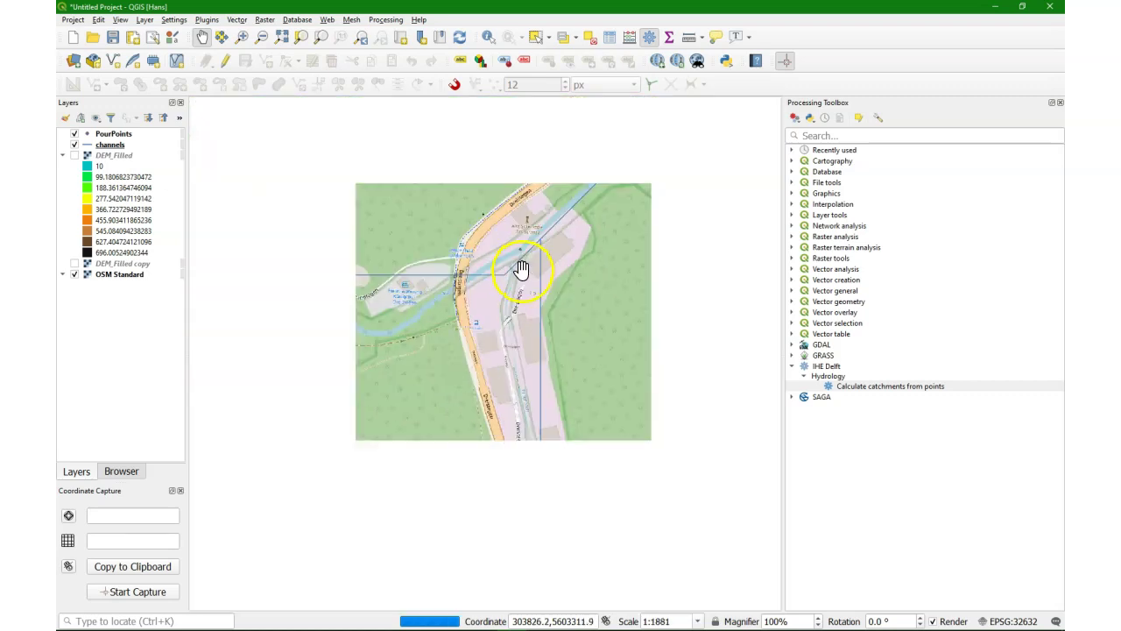
scroll(521, 269, "down", 2)
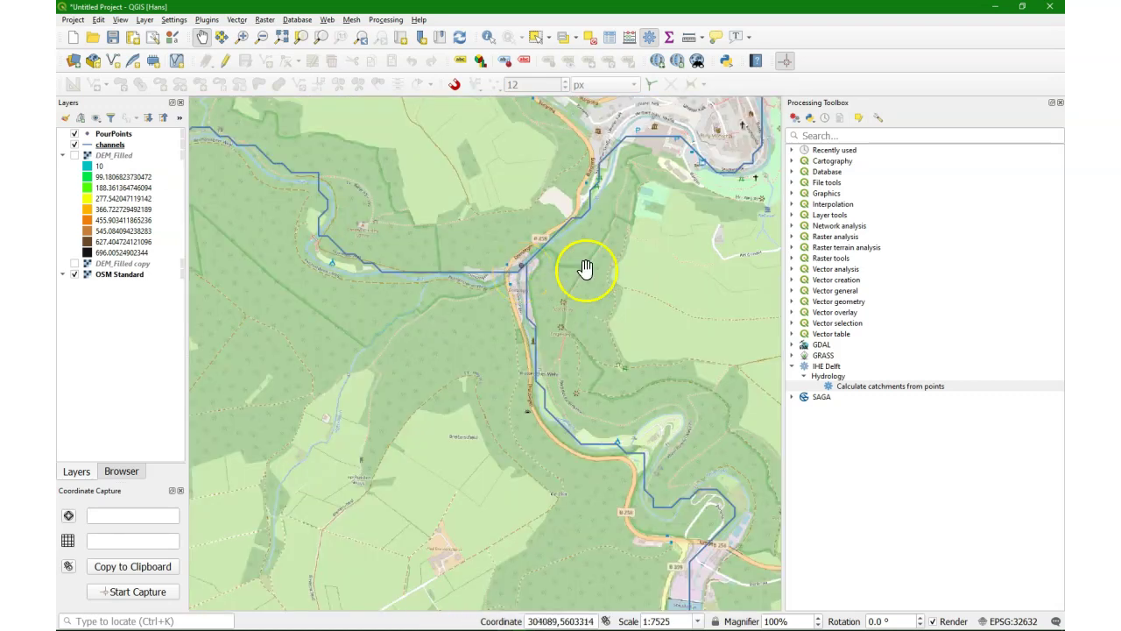
left_click(109, 146)
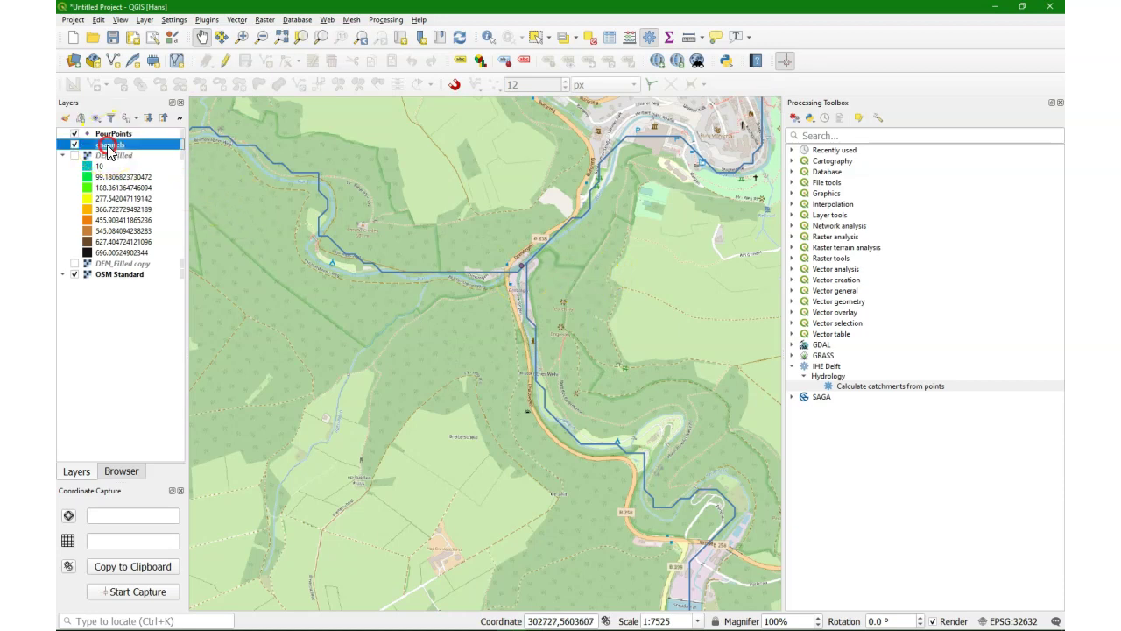
Zoom to the channels layer and open the 'Snap geometries to layer' algorithm.
right_click(111, 147)
left_click(141, 156)
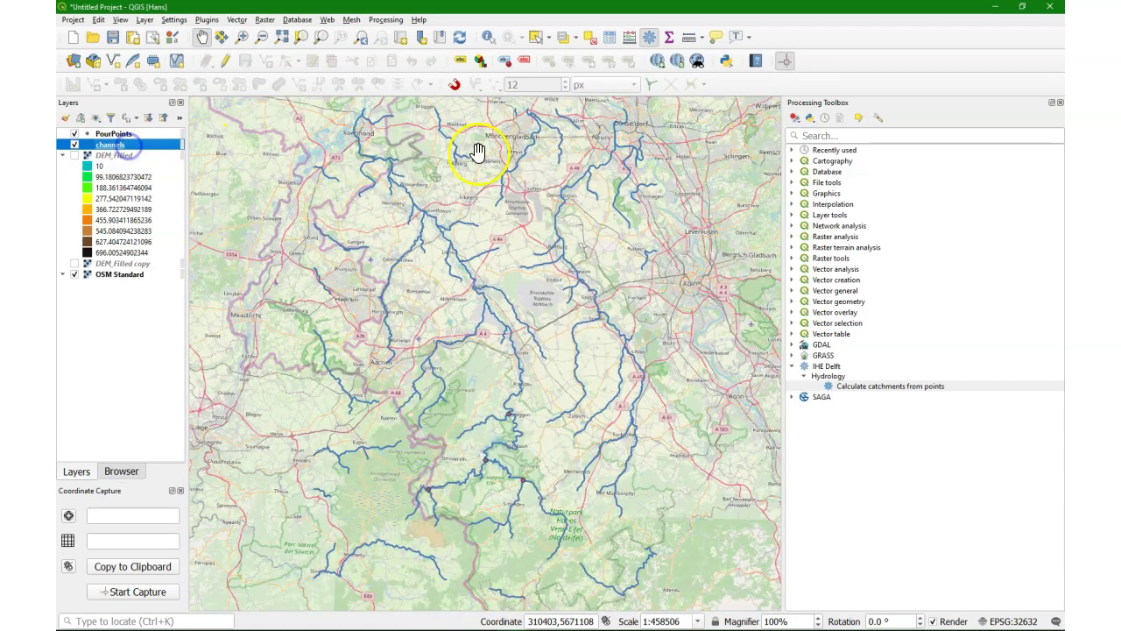
left_click(843, 136)
type("snap")
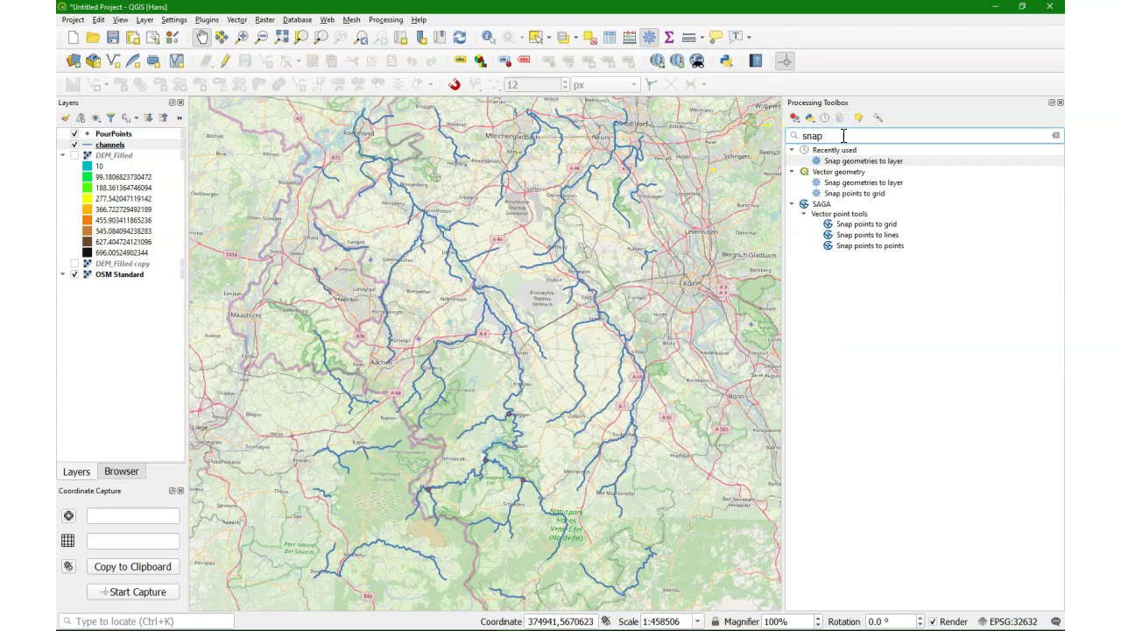
left_click(869, 161)
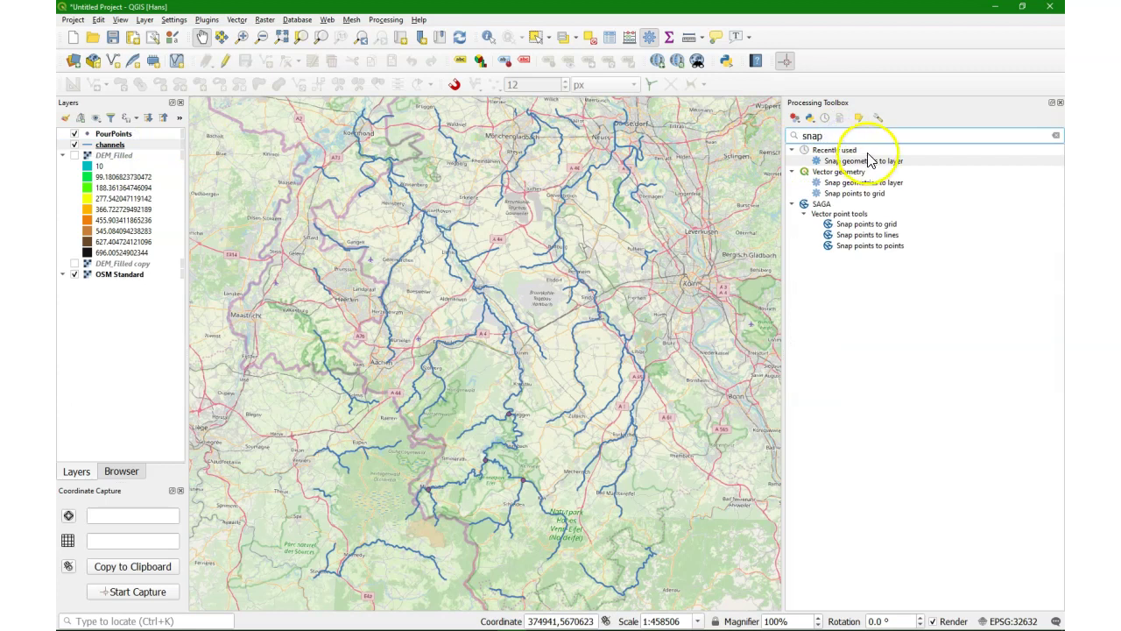
left_click(861, 184)
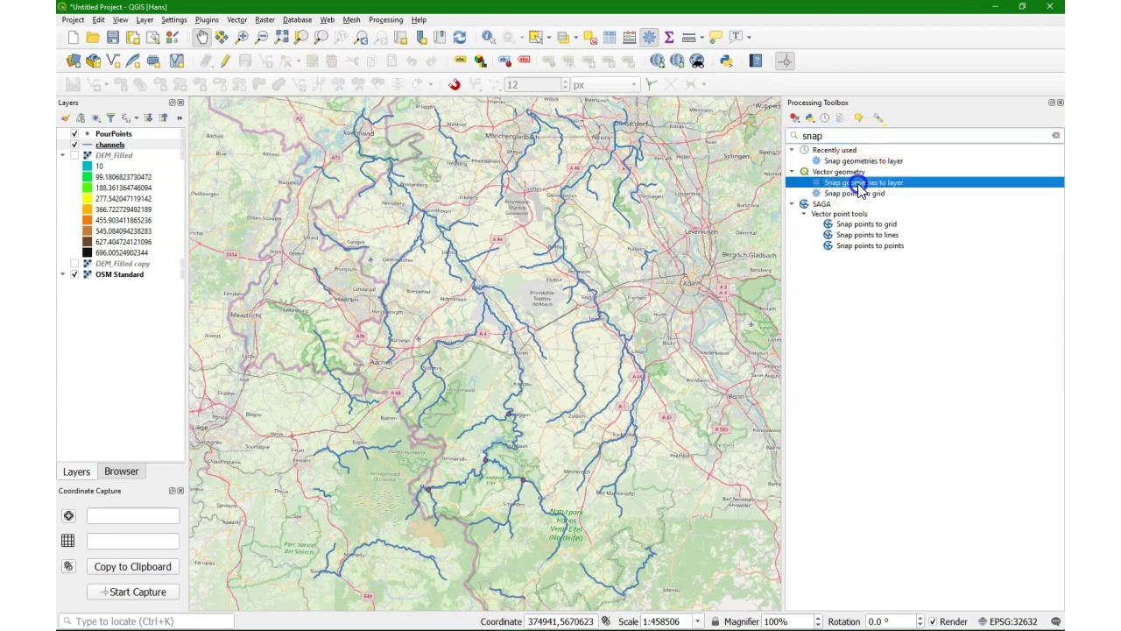
double_click(873, 185)
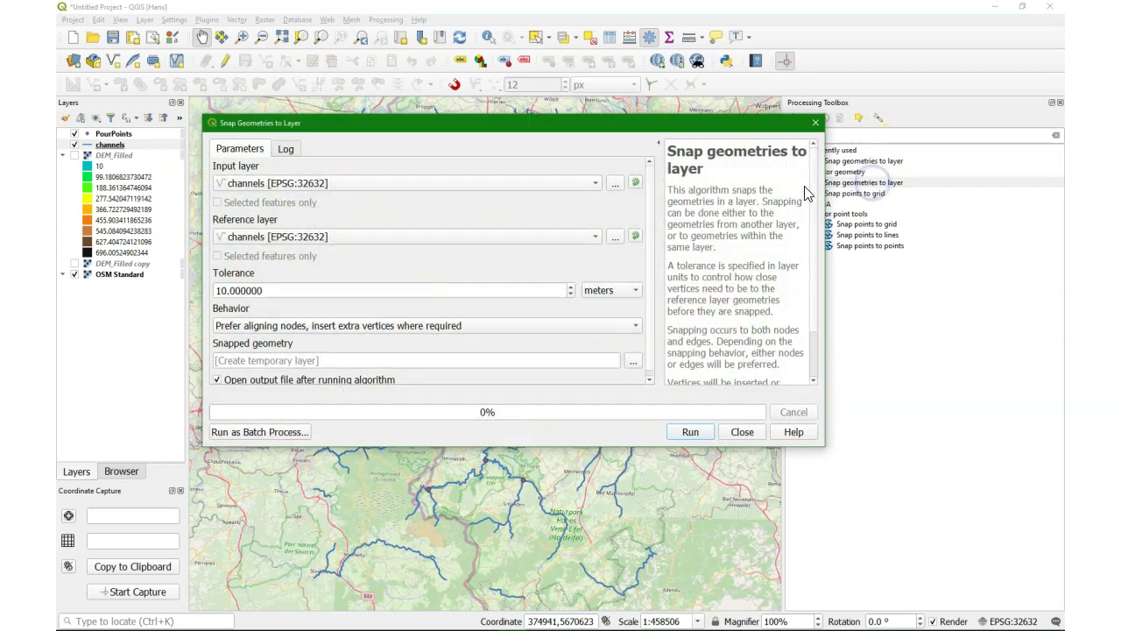
Snap PourPoints to channels at 100 m tolerance, saving snapped_pour_points.shp.
left_click(265, 187)
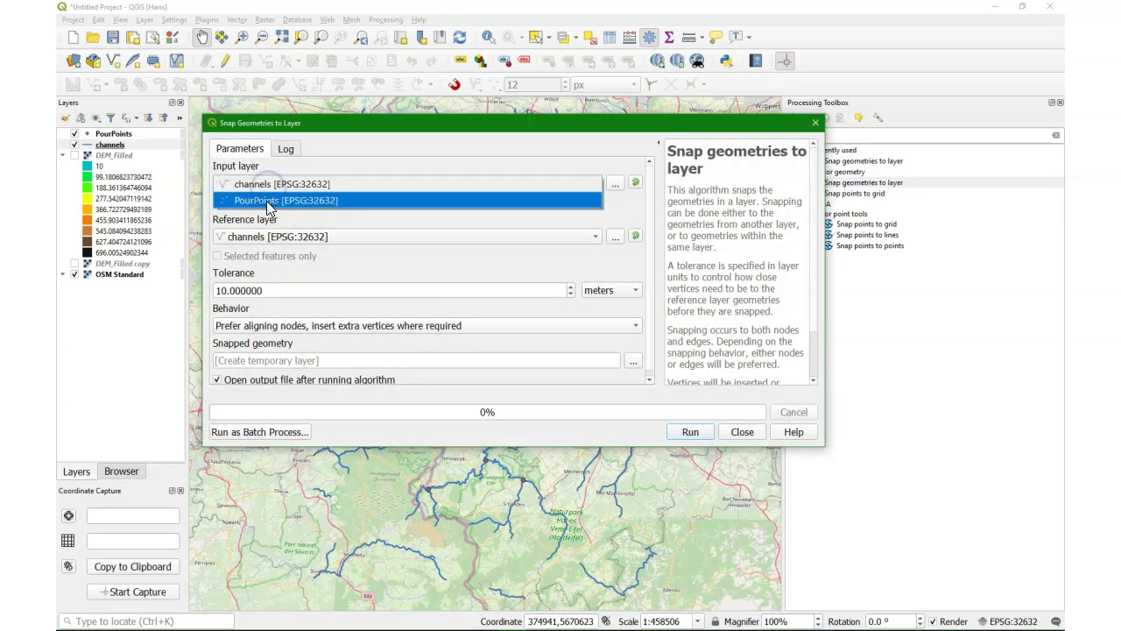
left_click(267, 201)
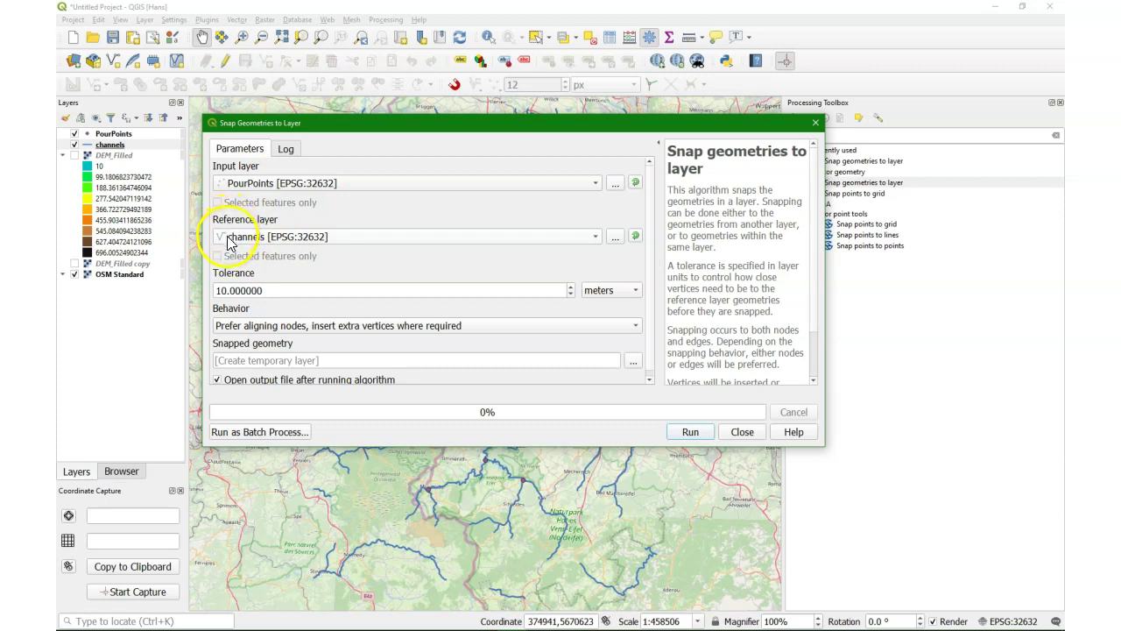
left_click(223, 291)
type("0")
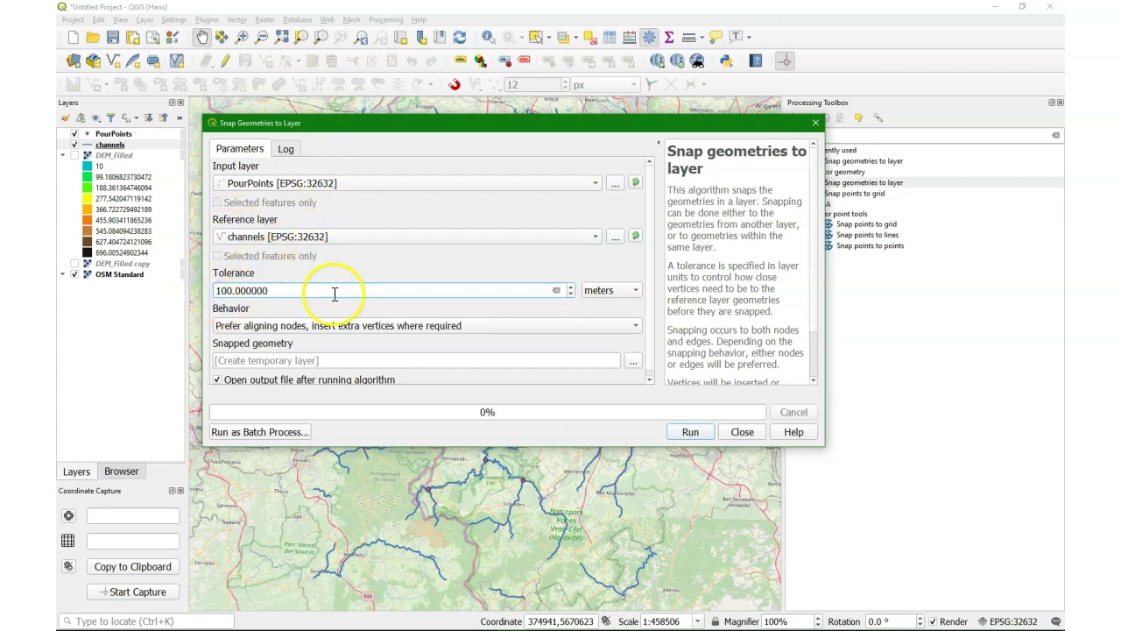
left_click(651, 298)
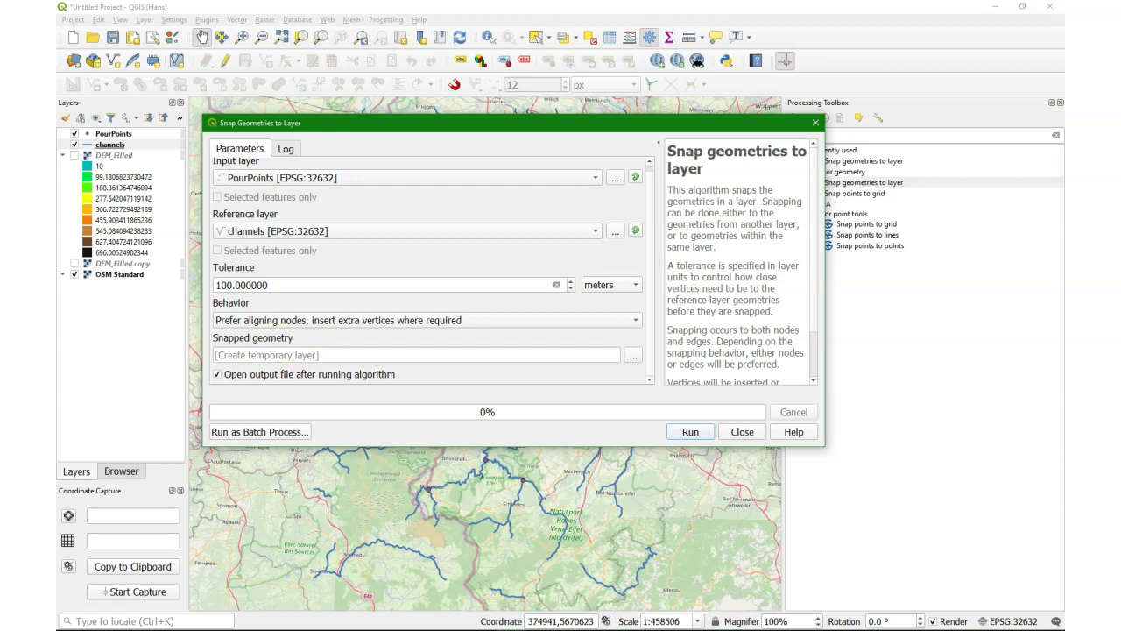
left_click(633, 354)
left_click(680, 378)
type("snapped_pour_points")
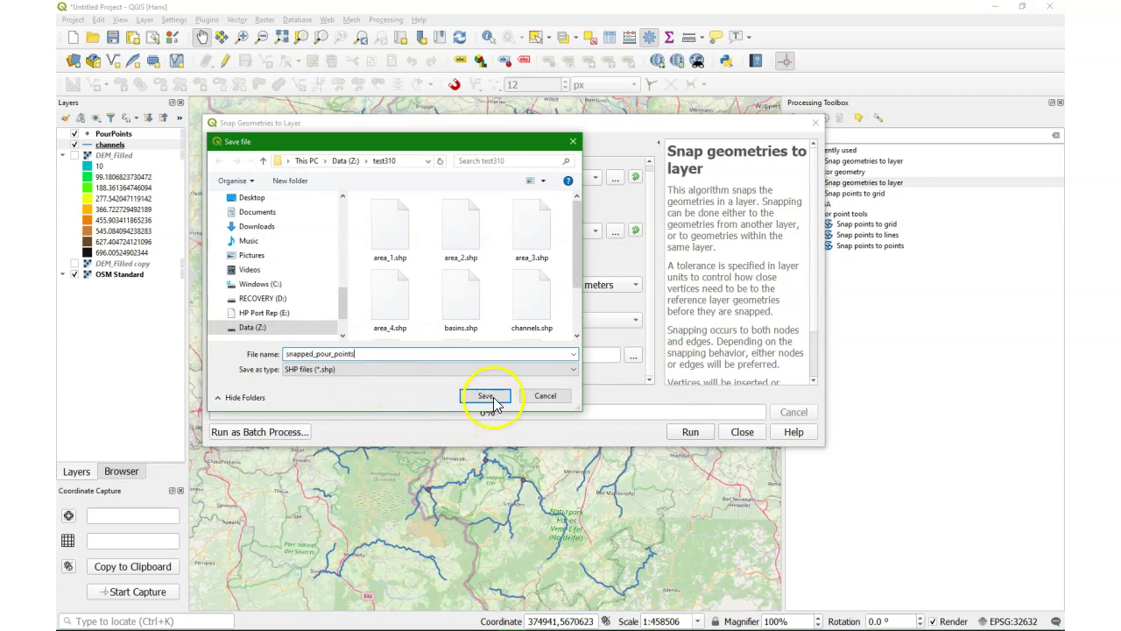
left_click(485, 395)
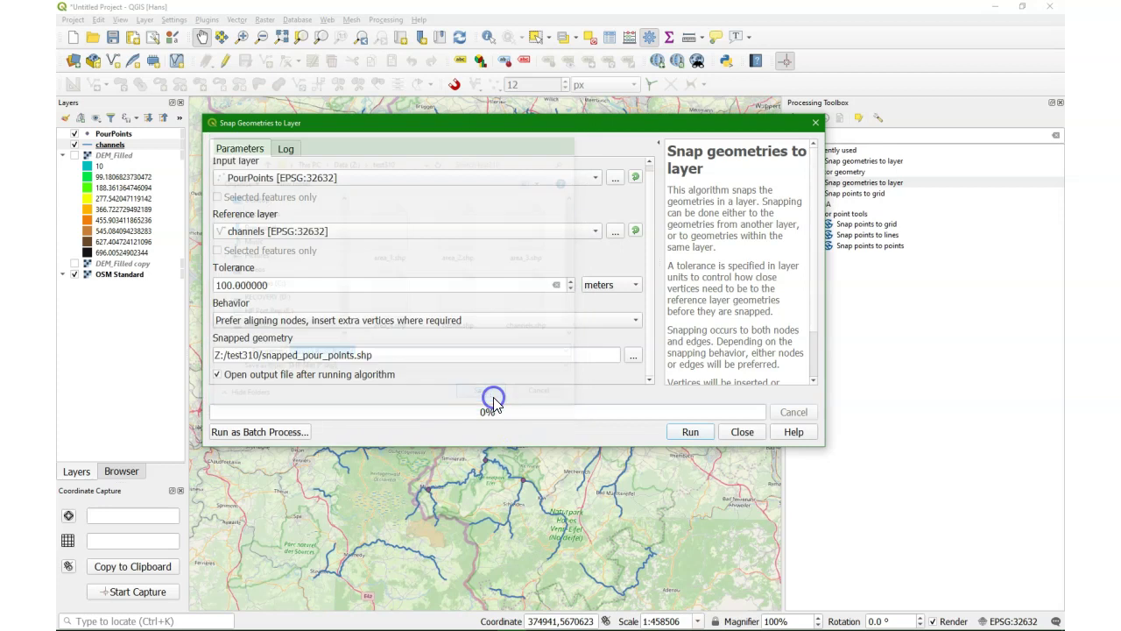
left_click(690, 433)
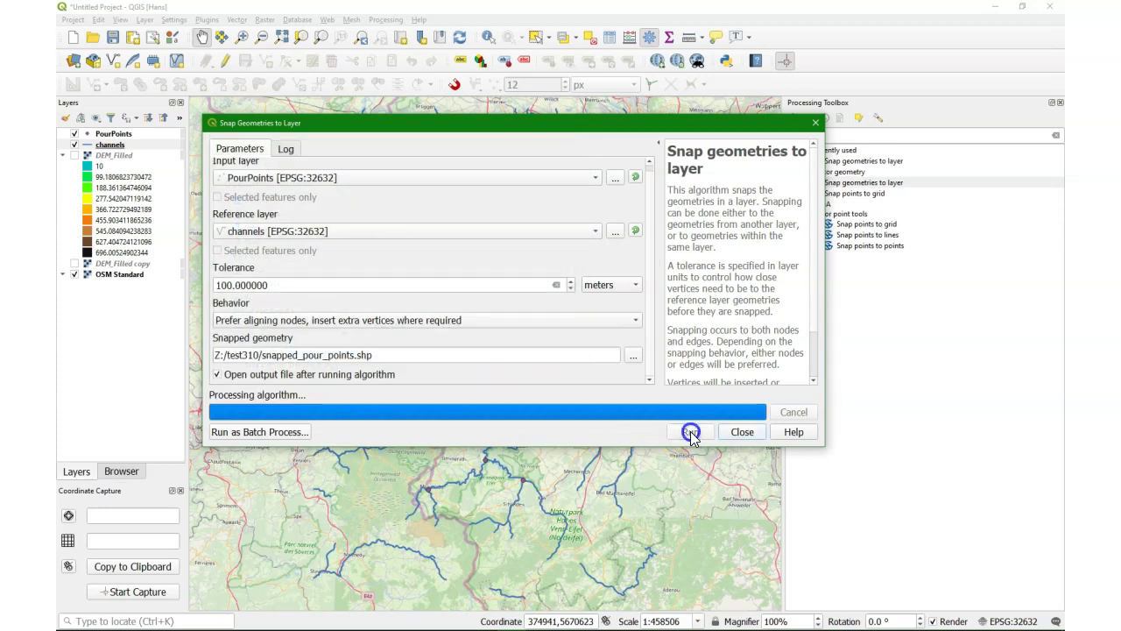
left_click(742, 432)
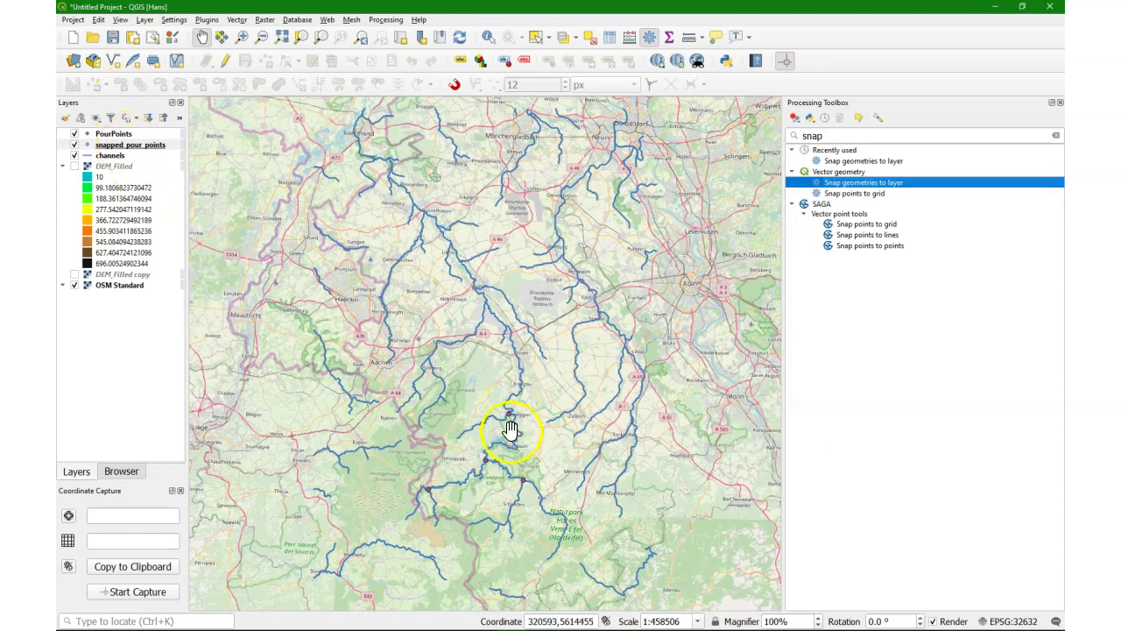
Zoom and pan along the river, Hürtgen–Vossenack area and reservoir to inspect snapped points.
scroll(508, 412, "up", 6)
scroll(458, 338, "up", 2)
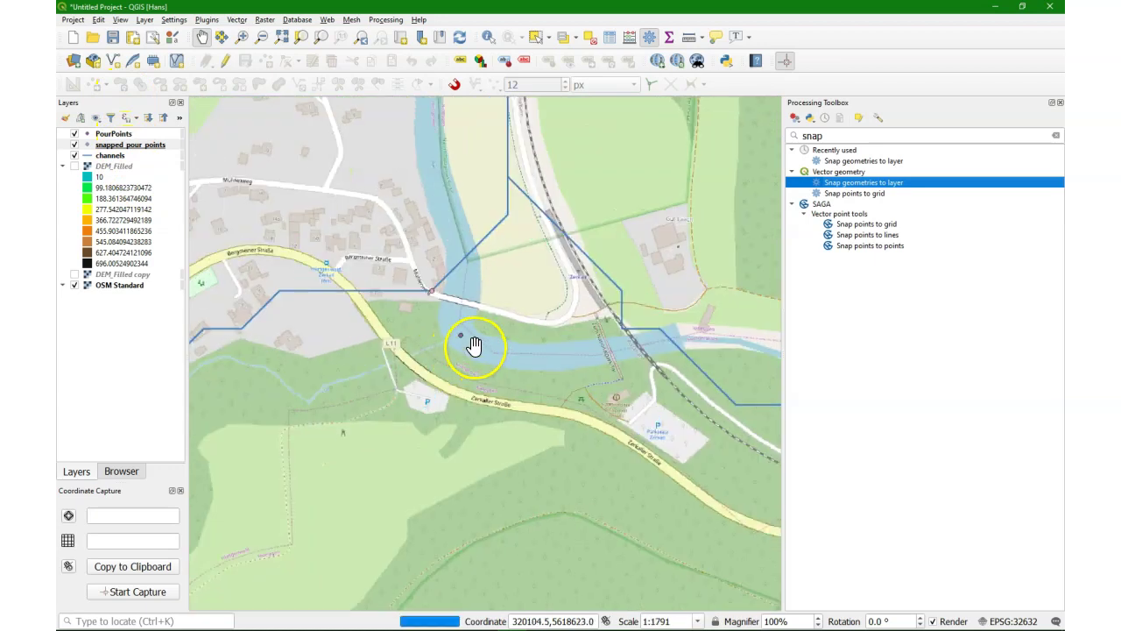
scroll(438, 317, "down", 2)
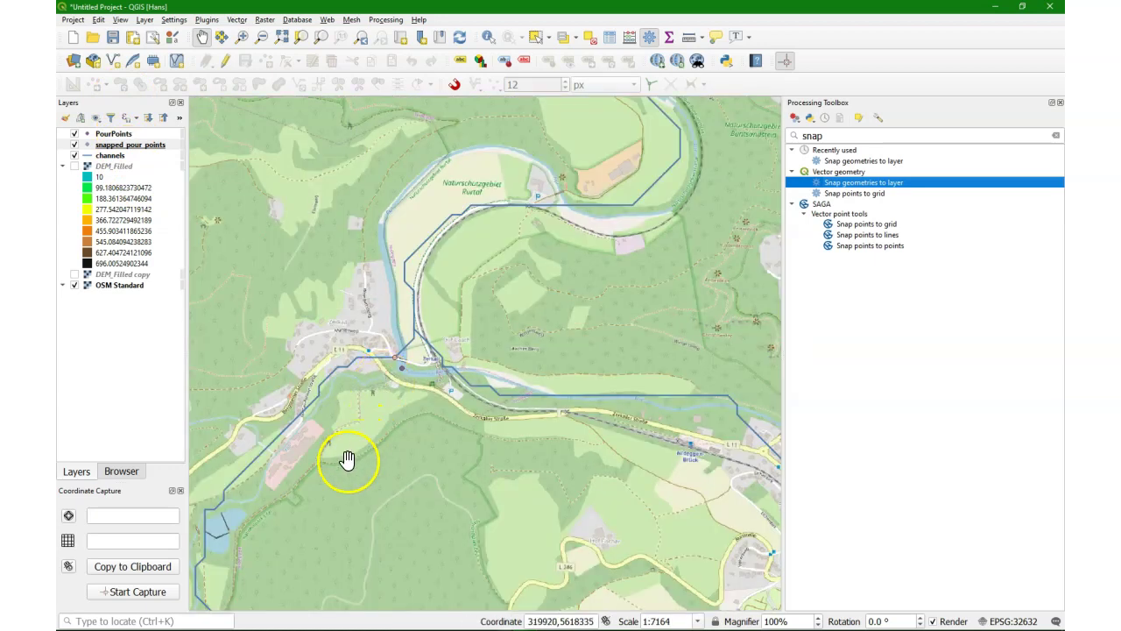
left_click_drag(347, 461, 517, 259)
scroll(420, 380, "down", 1)
scroll(320, 438, "down", 1)
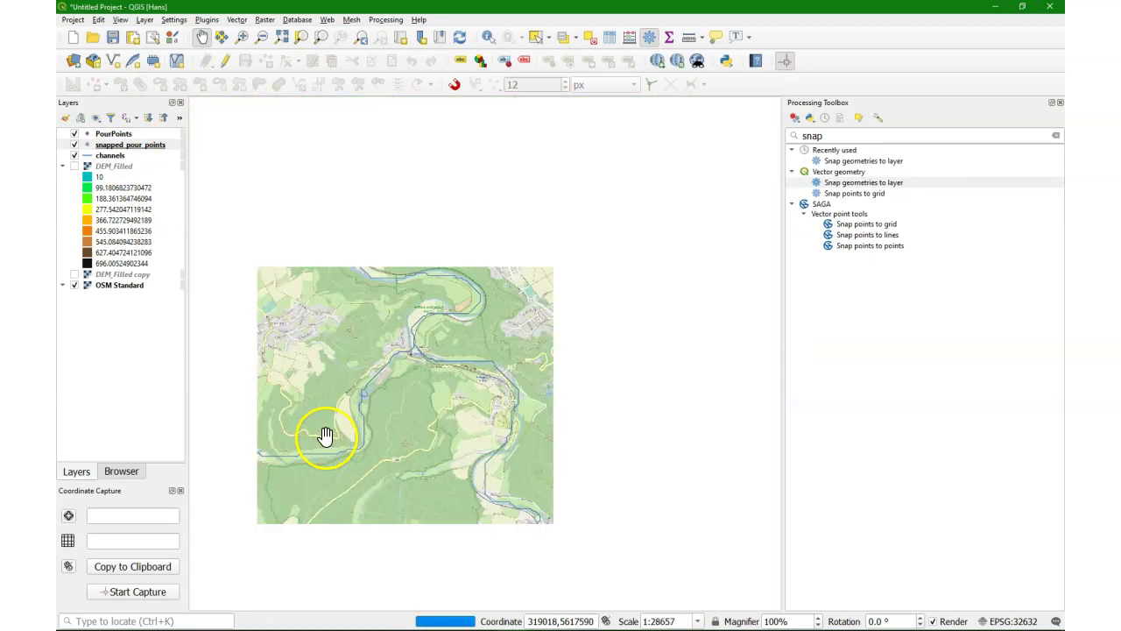
left_click_drag(326, 434, 706, 426)
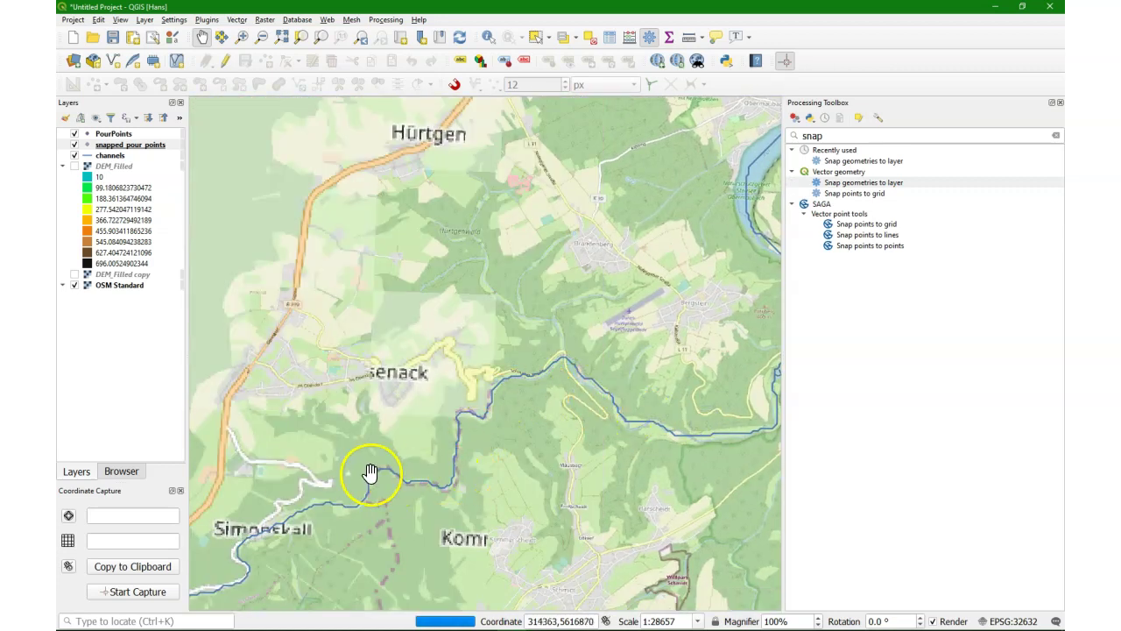
left_click_drag(262, 525, 574, 321)
scroll(488, 376, "down", 2)
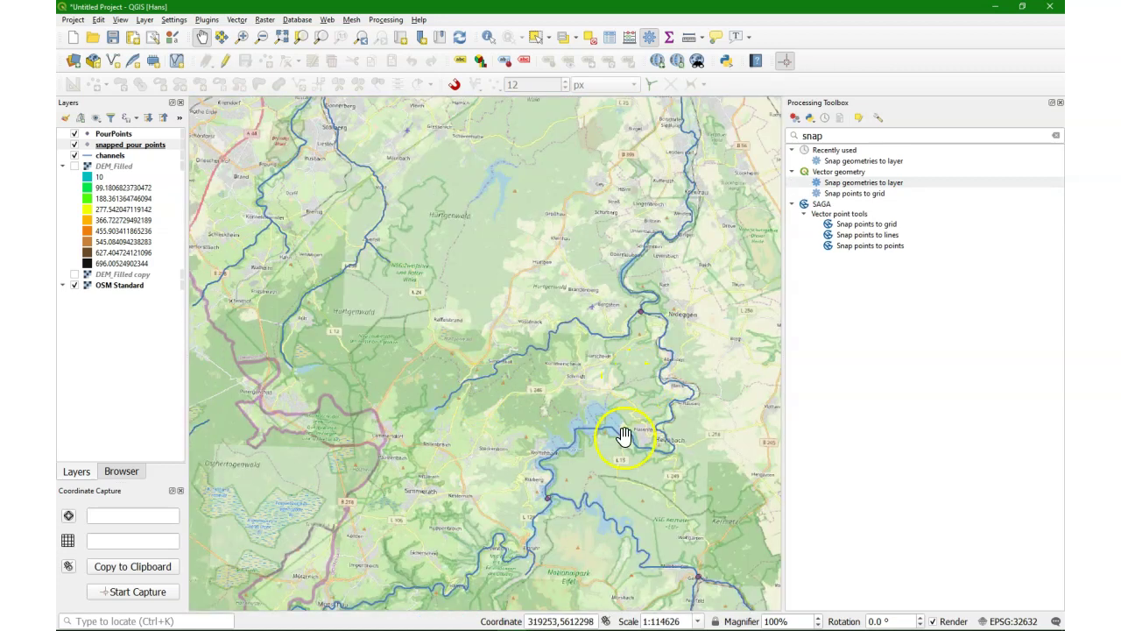
left_click_drag(625, 441, 645, 367)
scroll(546, 358, "up", 5)
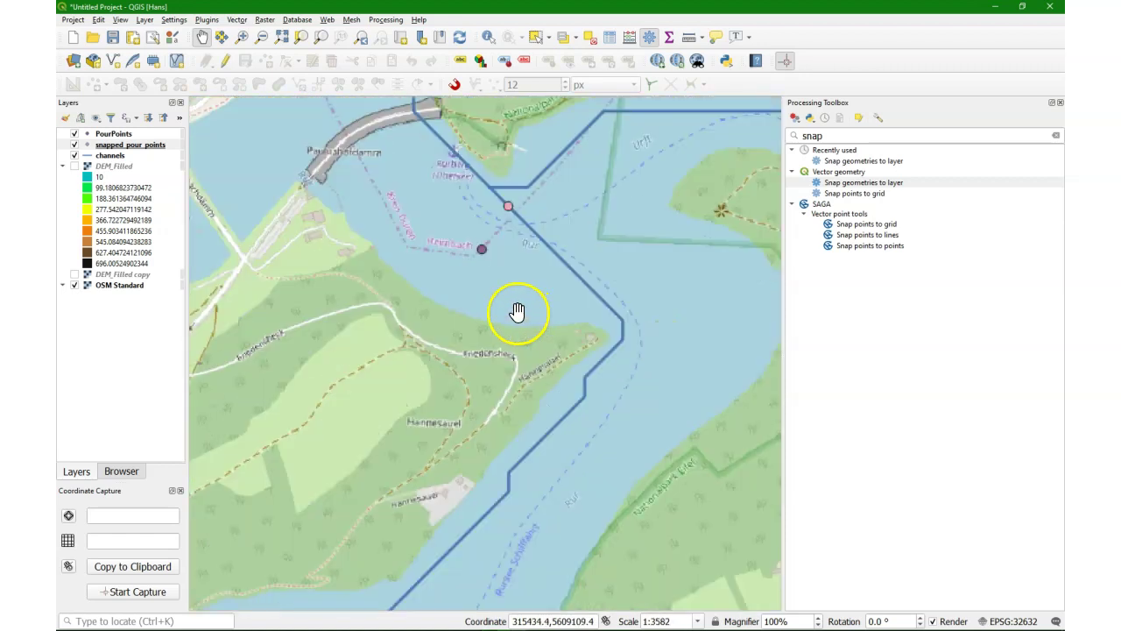
left_click_drag(502, 237, 485, 303)
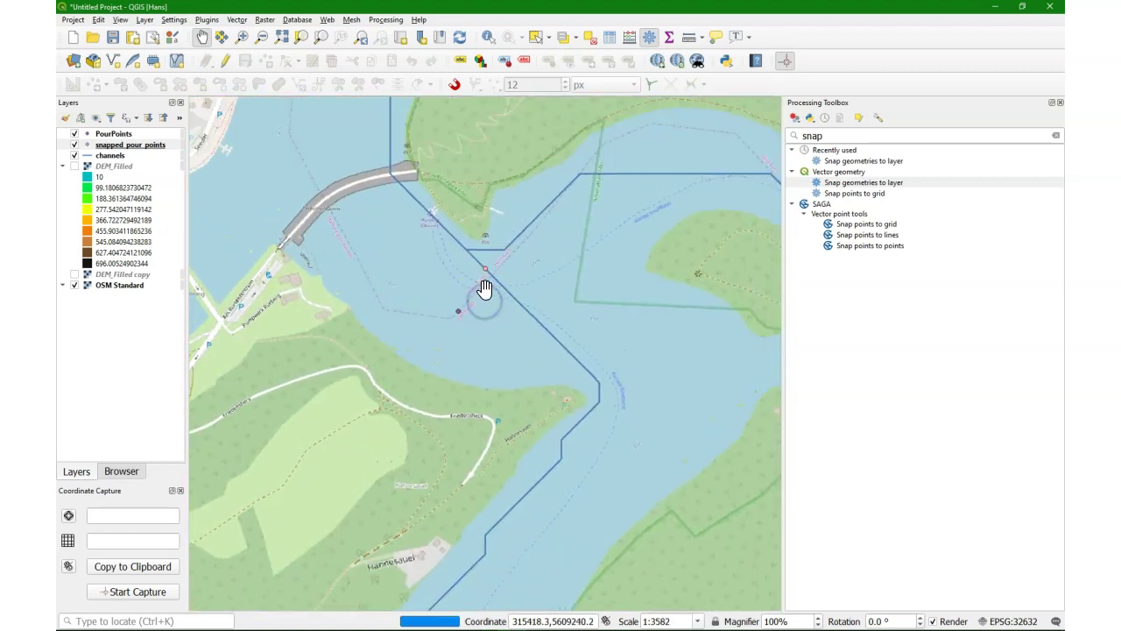
scroll(383, 346, "down", 4)
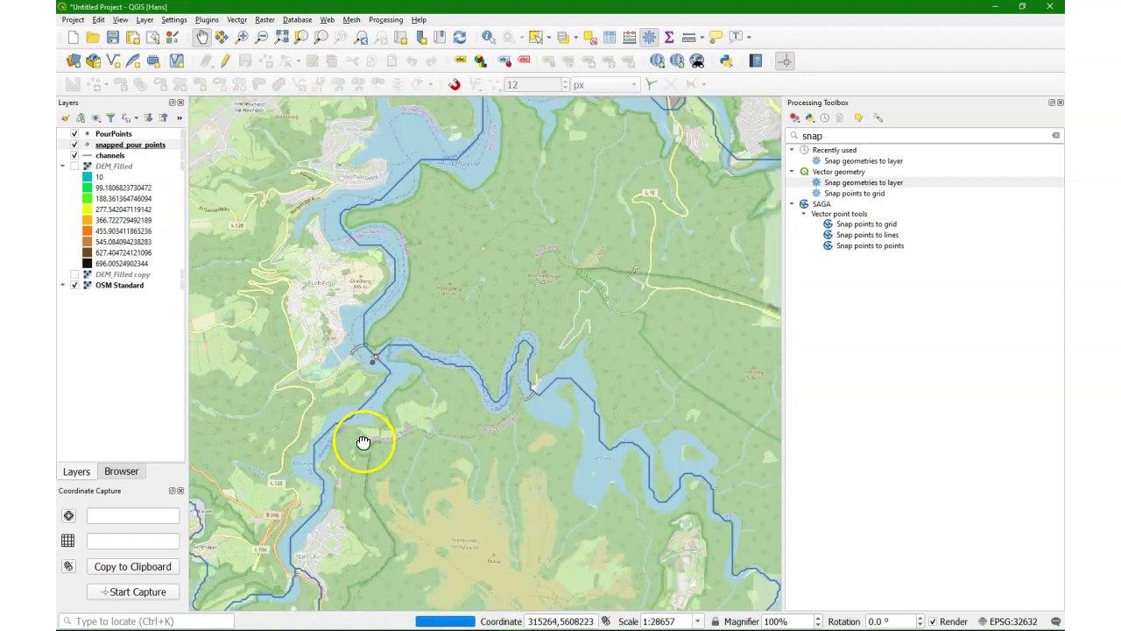
scroll(666, 385, "down", 1)
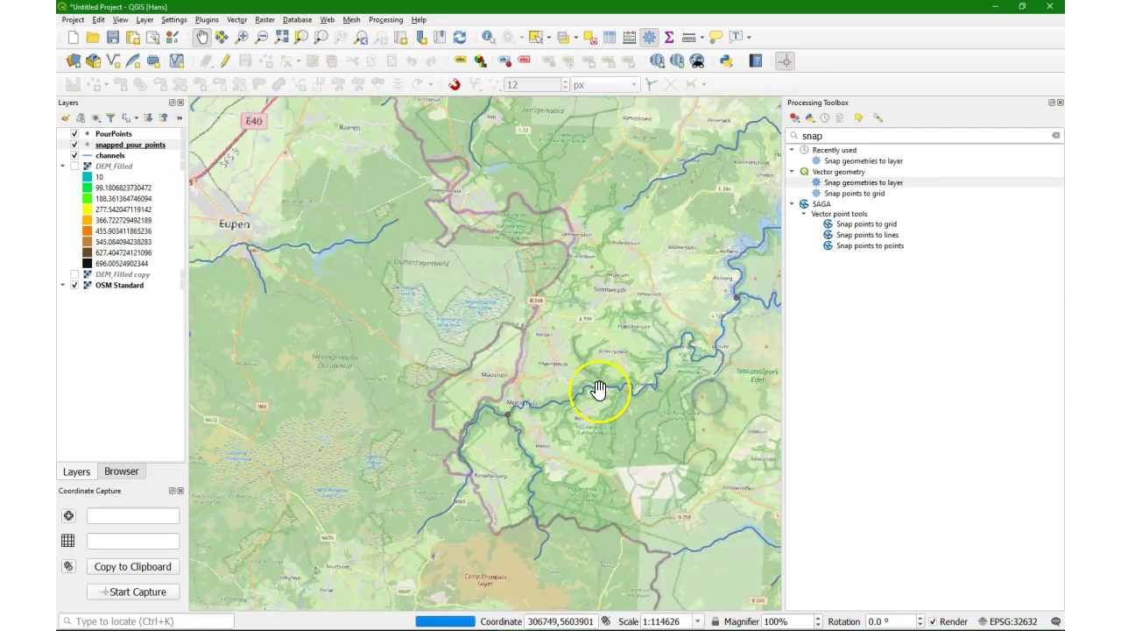
scroll(490, 427, "up", 6)
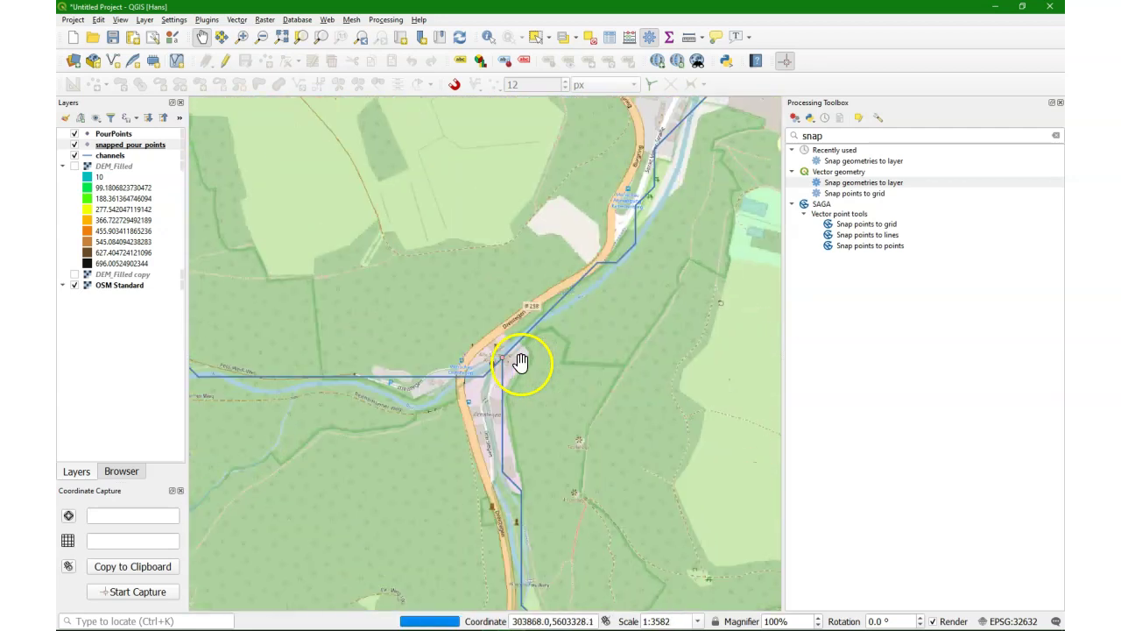
scroll(514, 363, "up", 2)
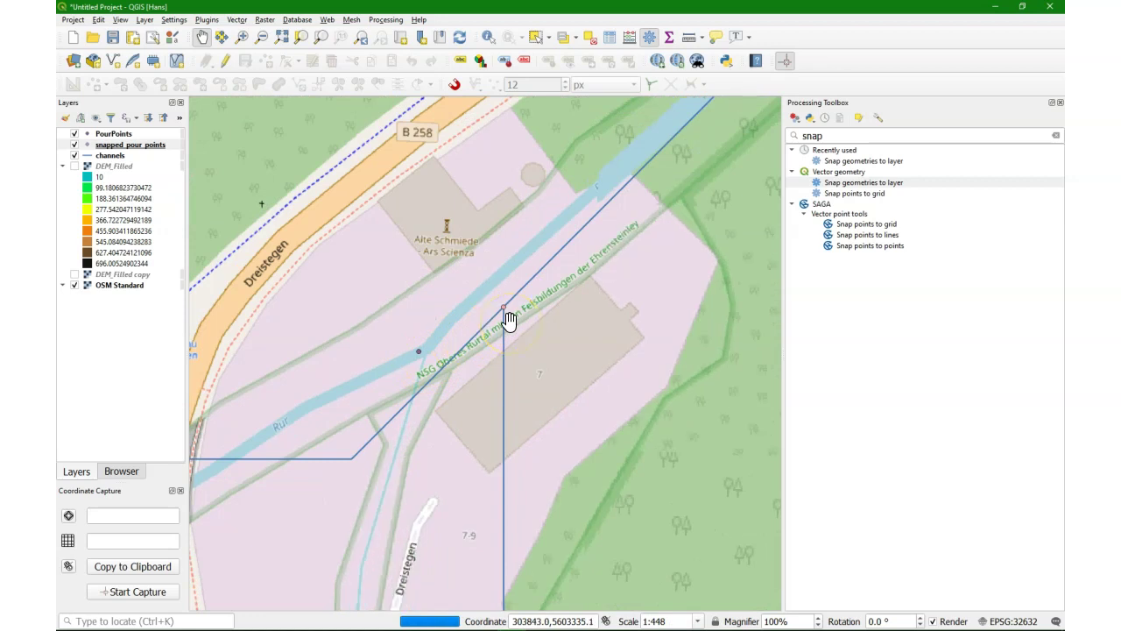
scroll(508, 321, "down", 8)
Clear the snap search, open Calculate catchments from points and set the DEM to DEM_Filled.
key("Escape")
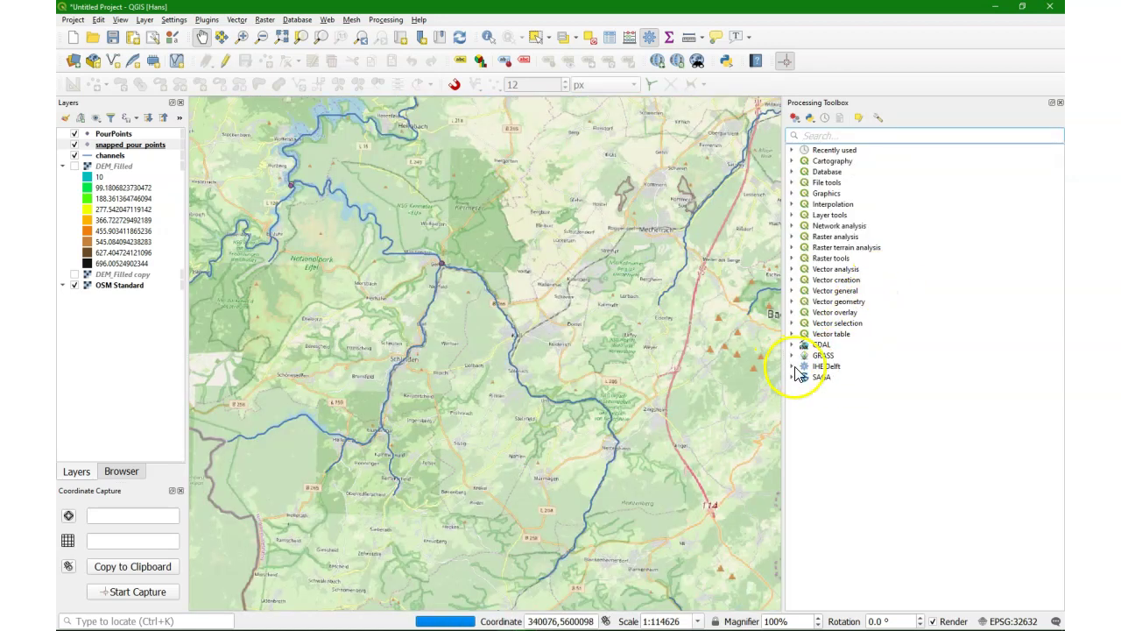
left_click(793, 366)
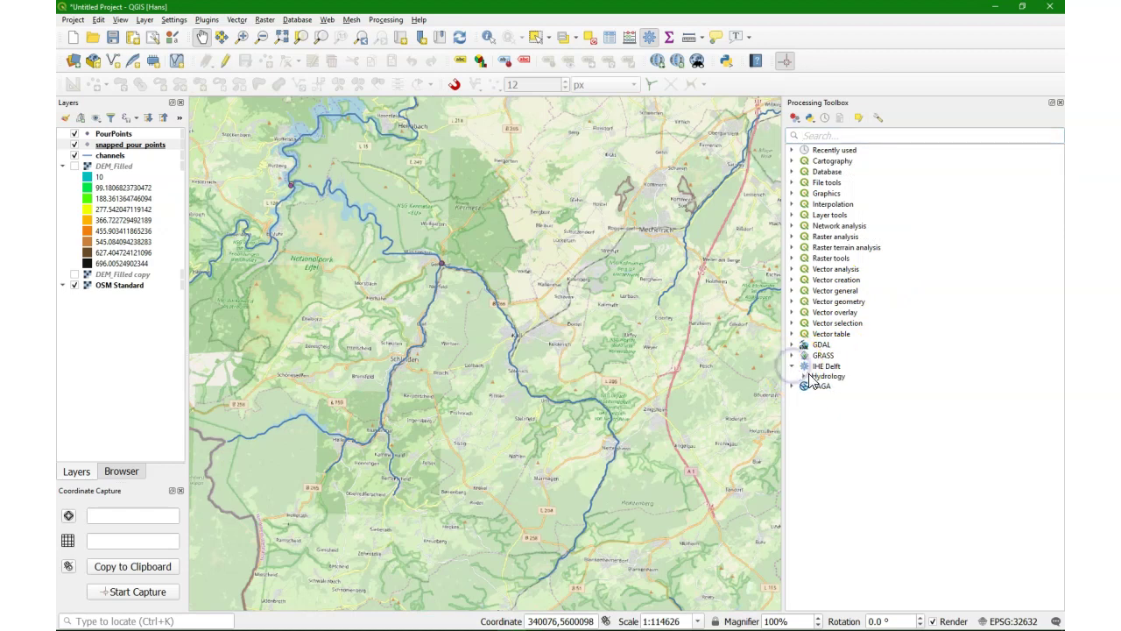
left_click(803, 377)
double_click(877, 388)
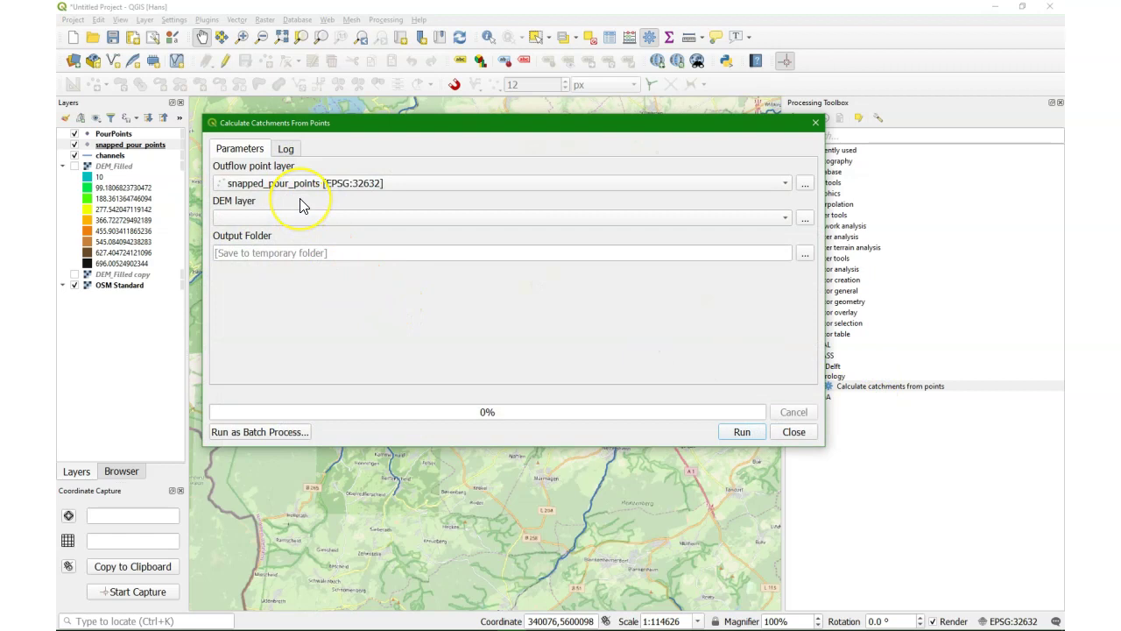
left_click(583, 224)
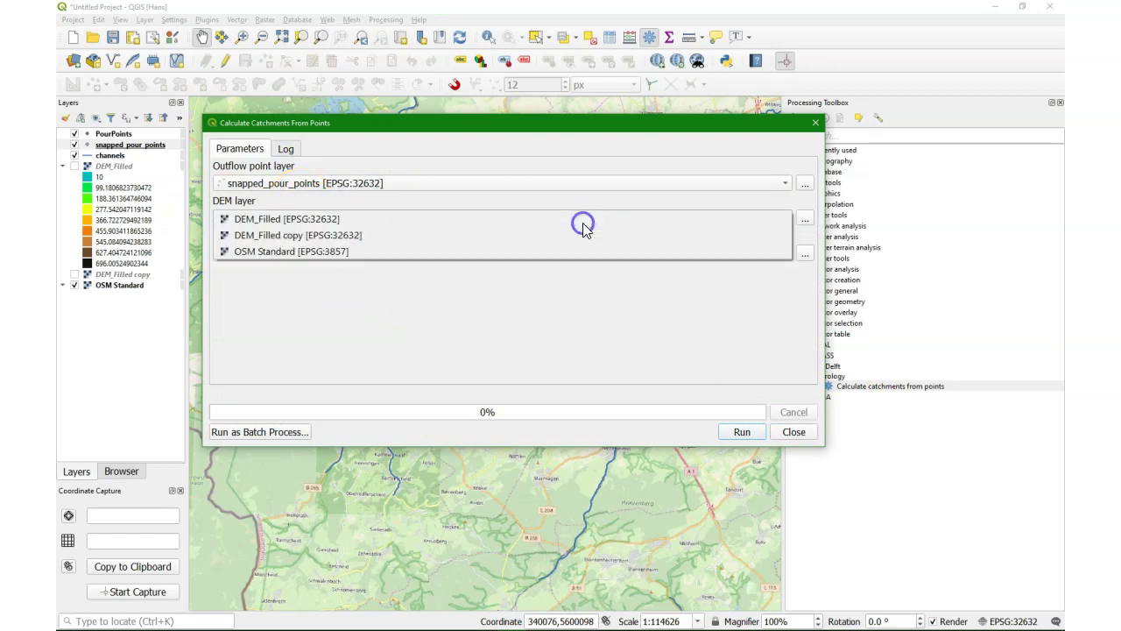
left_click(283, 220)
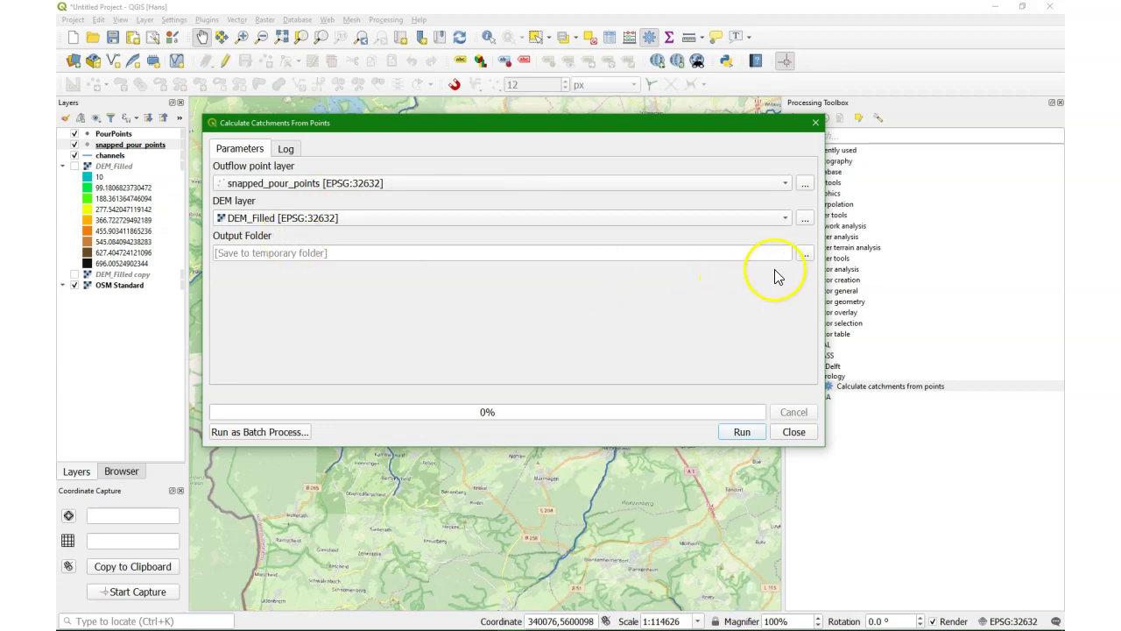
Save results to a new Z:\test310\output folder and run the catchment calculation.
left_click(806, 258)
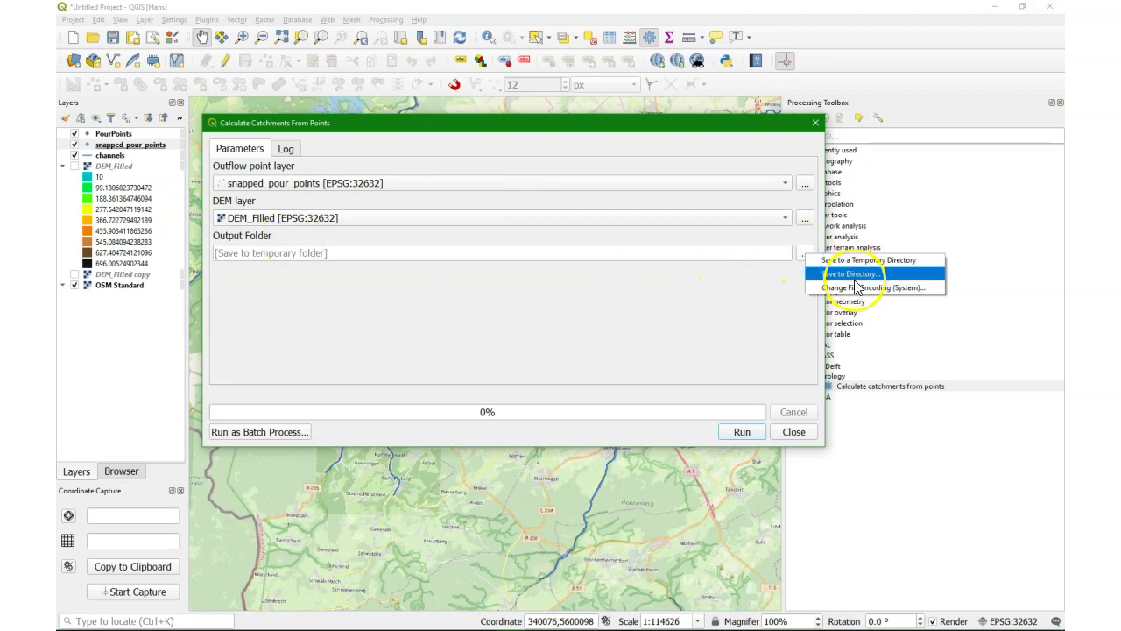
left_click(853, 270)
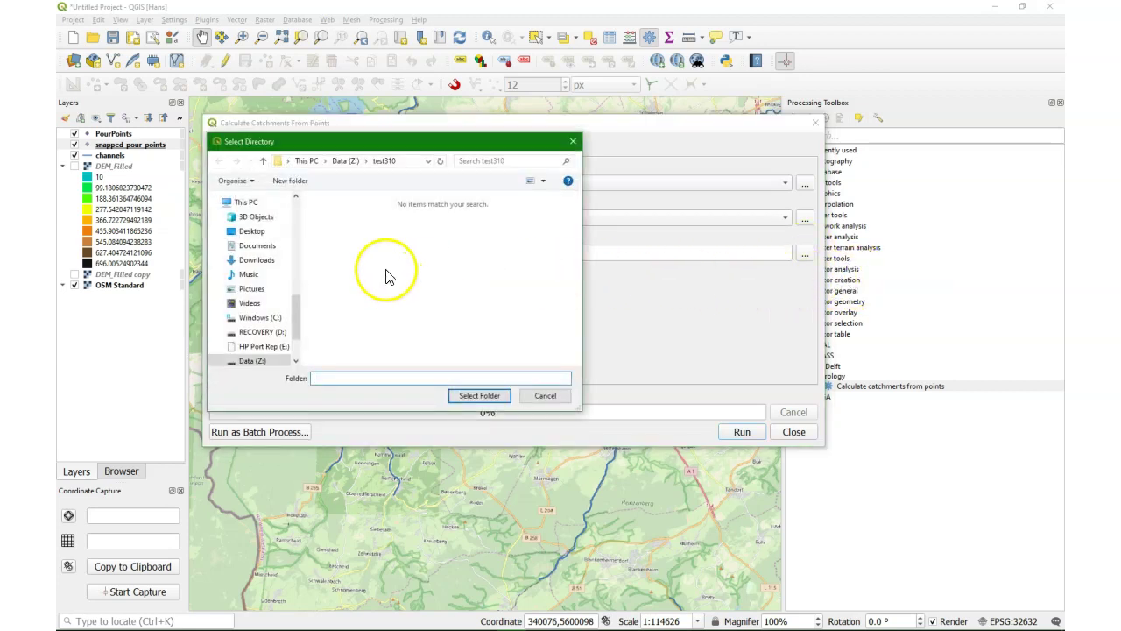
left_click(294, 182)
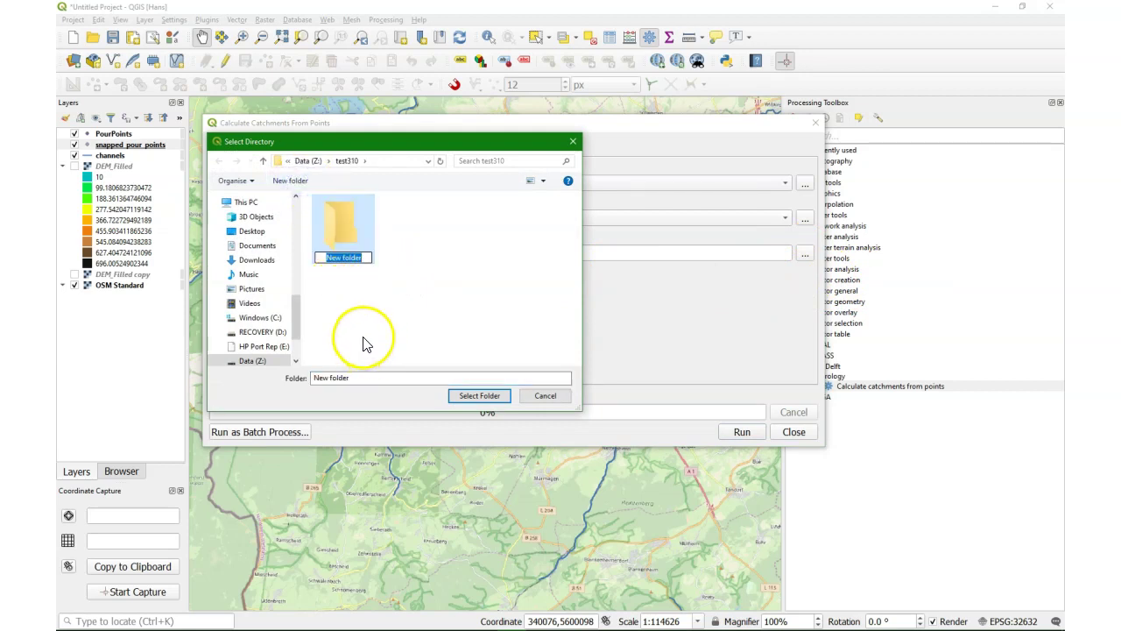
type("c")
type("utput")
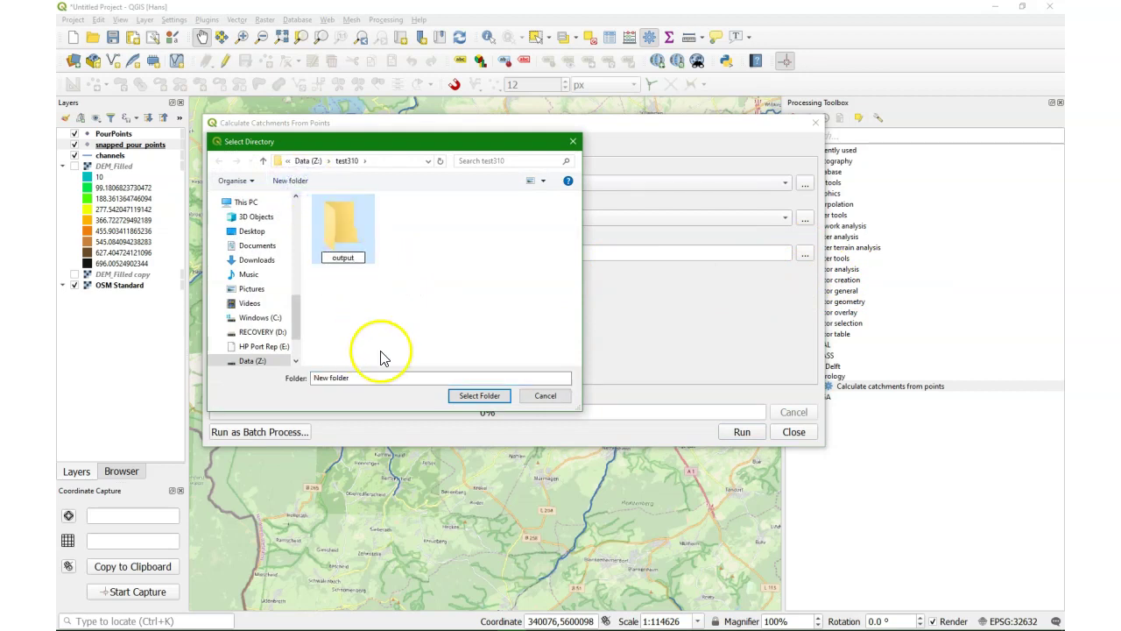
left_click(368, 320)
left_click(349, 236)
double_click(349, 238)
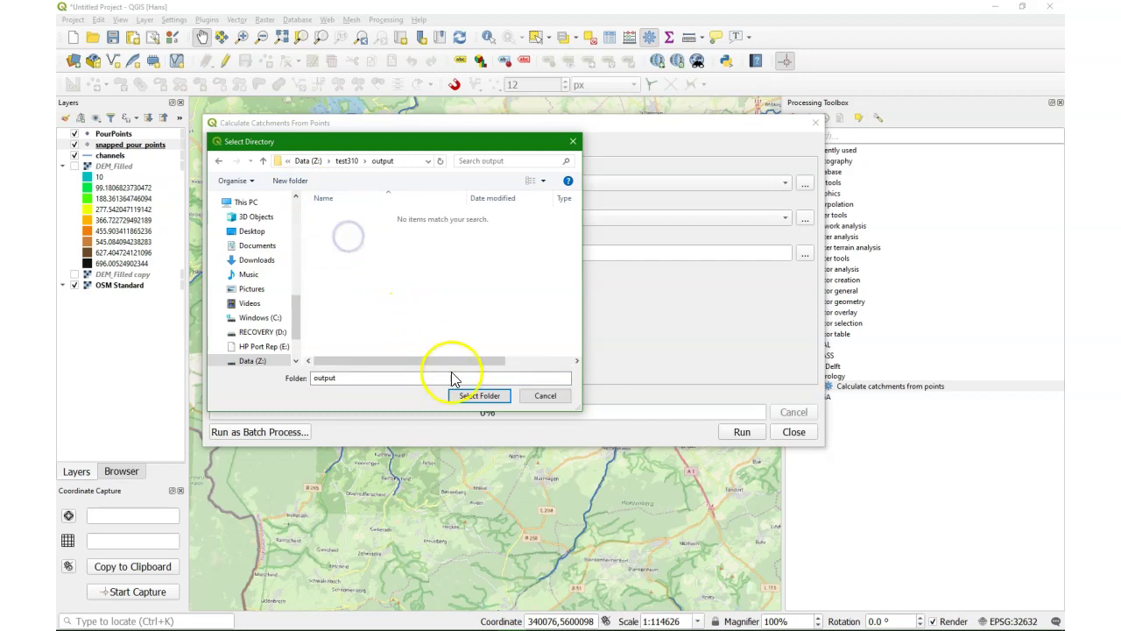
left_click(476, 395)
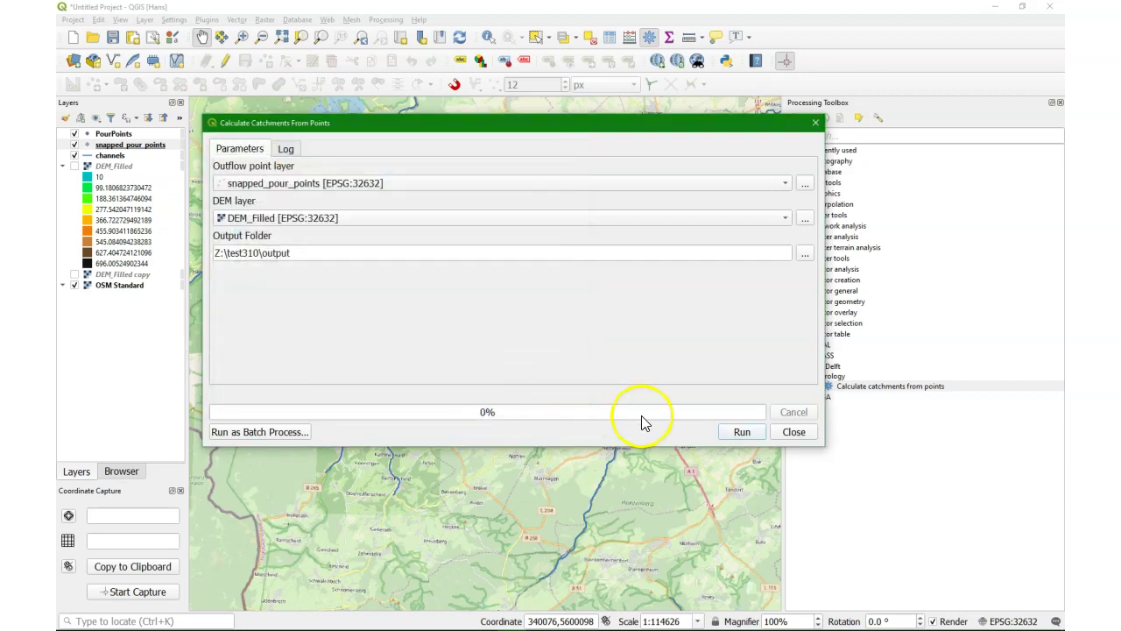
left_click(736, 429)
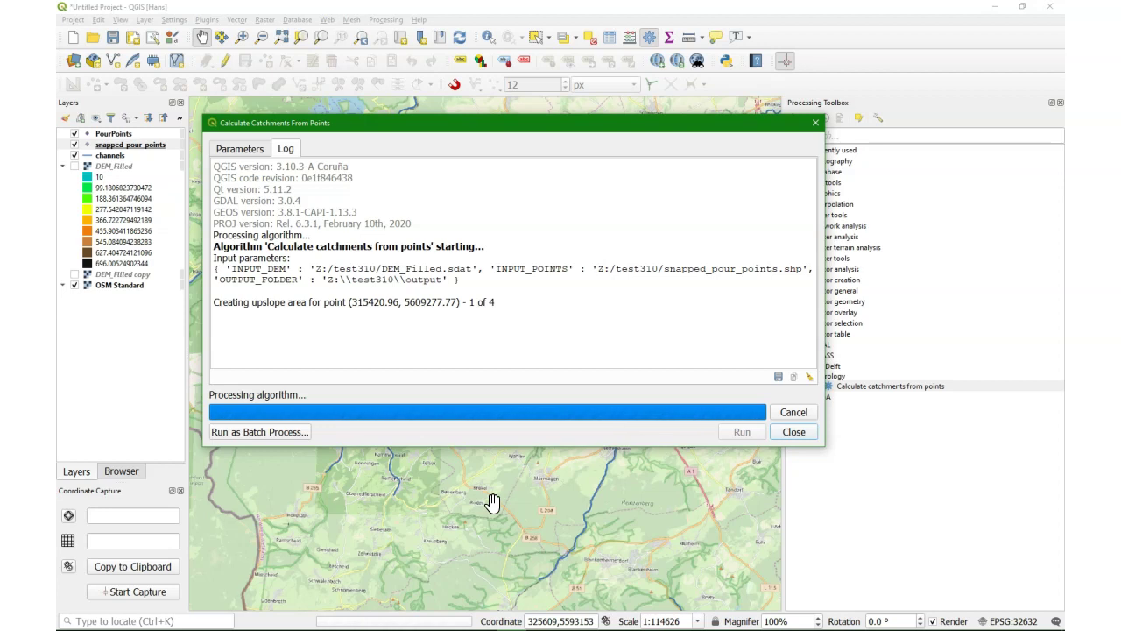
Close the finished catchment tool after its 52.37-second run and show the Browser panel.
left_click(552, 487)
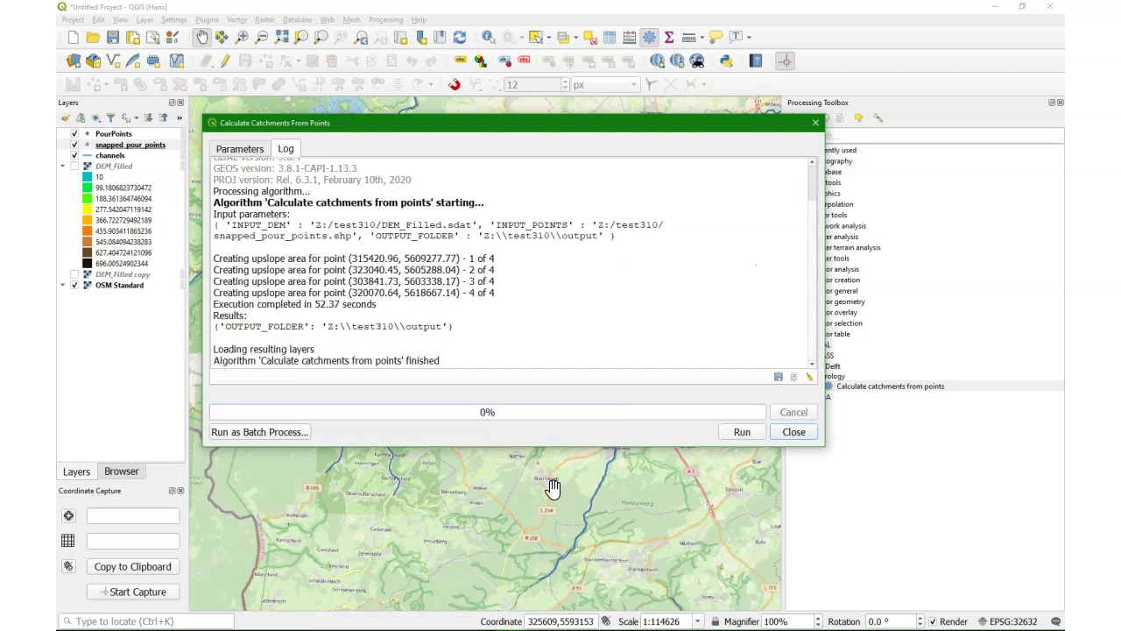
left_click(794, 432)
left_click(121, 471)
Add area_1.shp through area_4.shp from test310/output to the map.
left_click(79, 118)
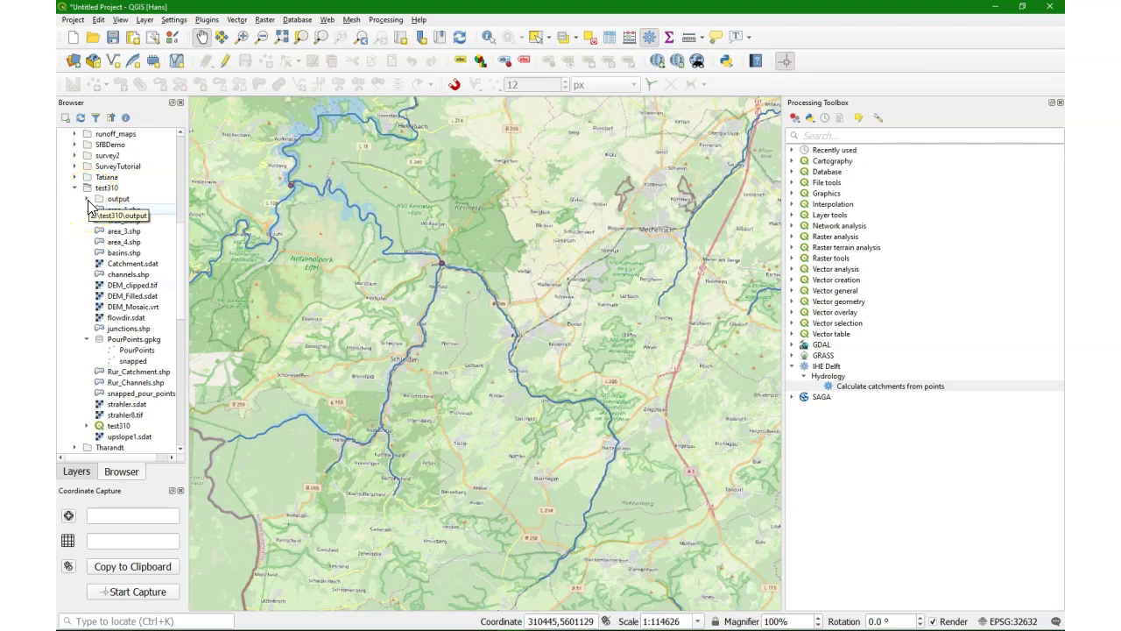
left_click(88, 200)
left_click(134, 211)
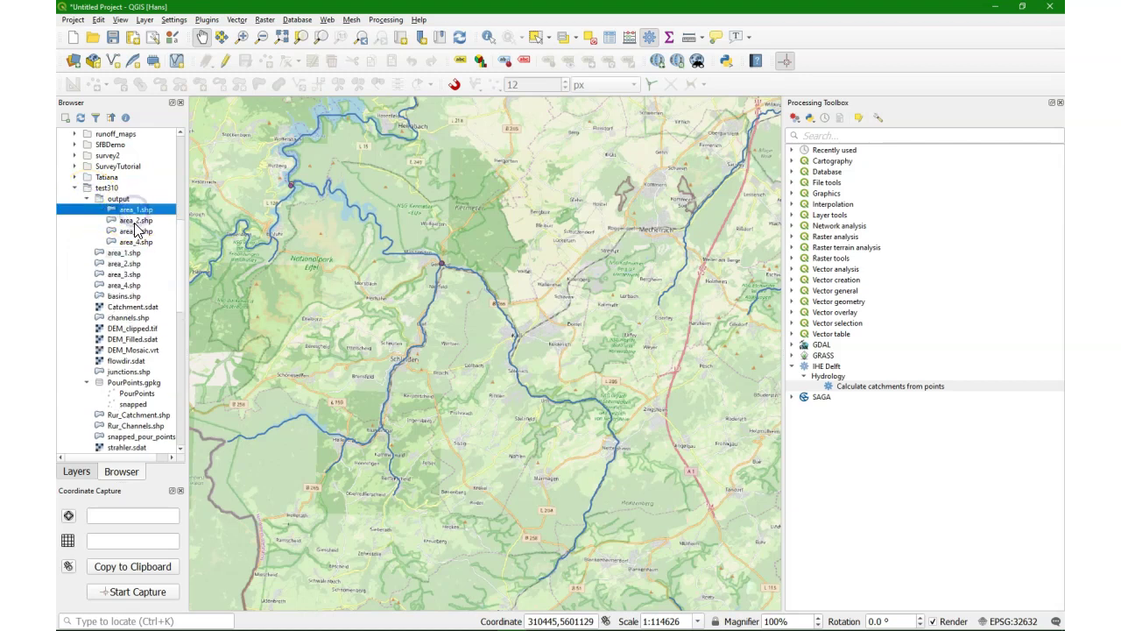
left_click(136, 243, "shift")
left_click_drag(138, 219, 267, 223)
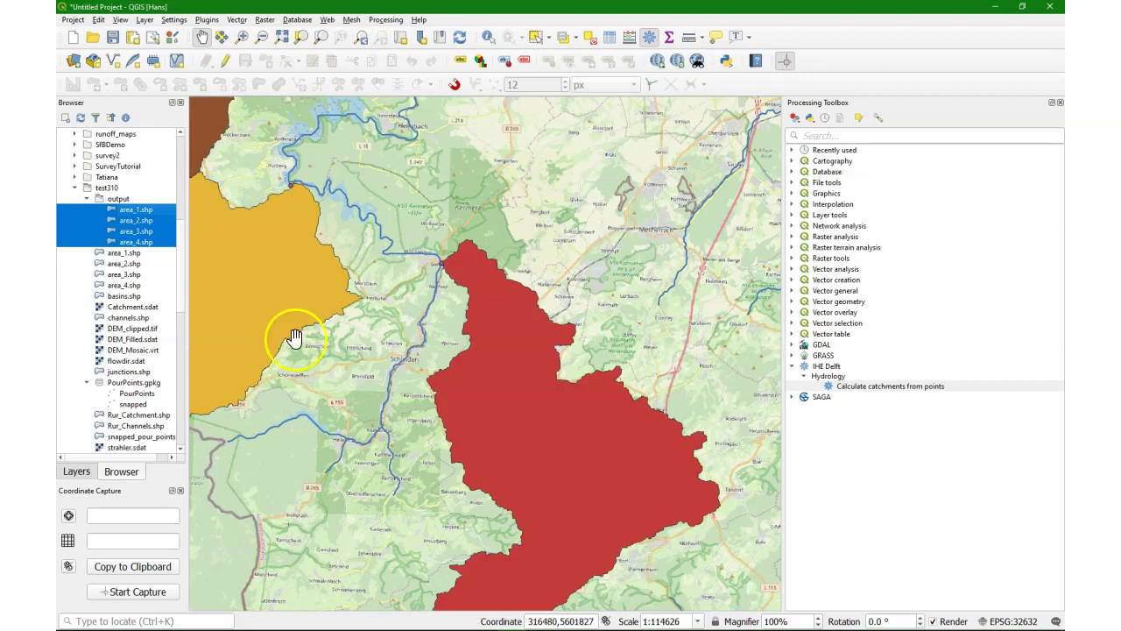
Zoom to the area_1 layer, then zoom out and centre all four catchments.
left_click(76, 471)
right_click(104, 144)
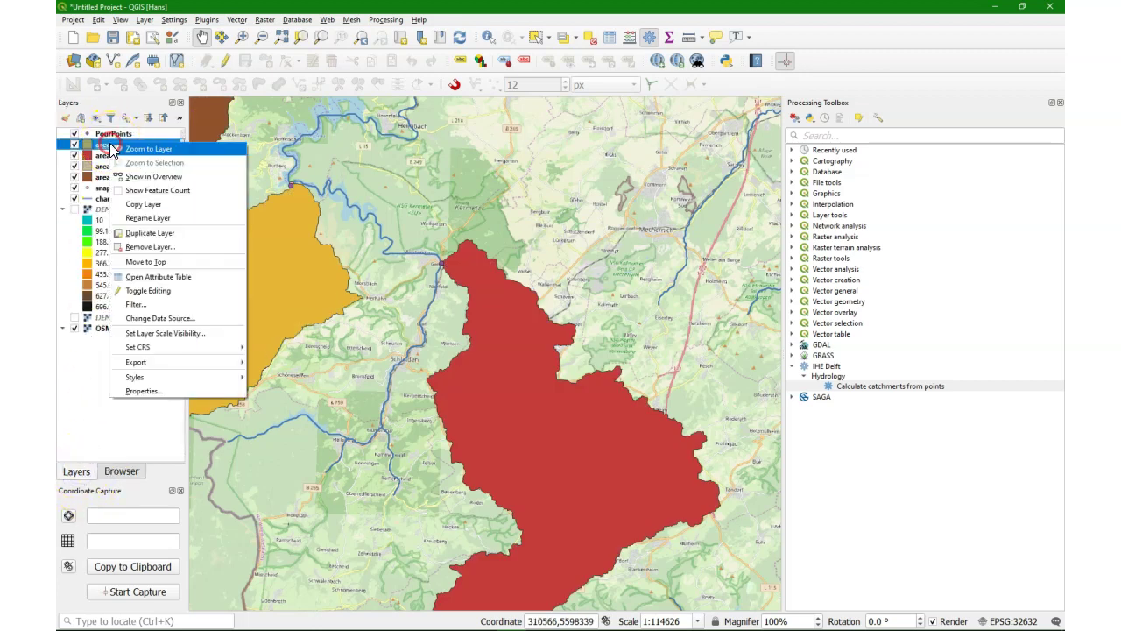
left_click(138, 150)
scroll(463, 229, "down", 1)
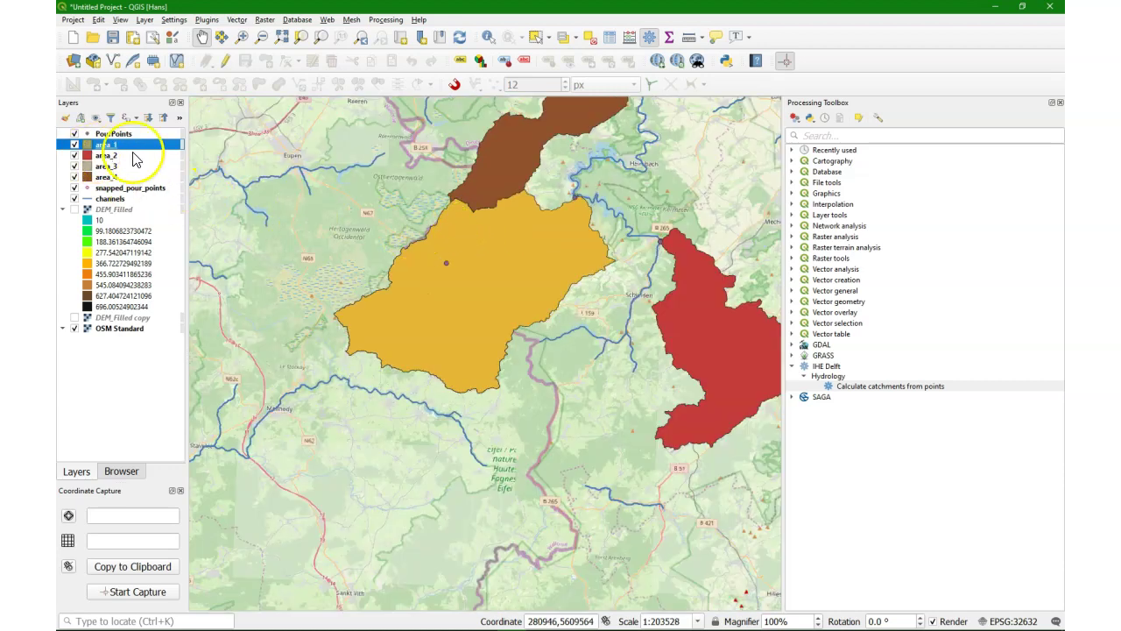
scroll(468, 207, "down", 1)
left_click_drag(468, 207, 385, 257)
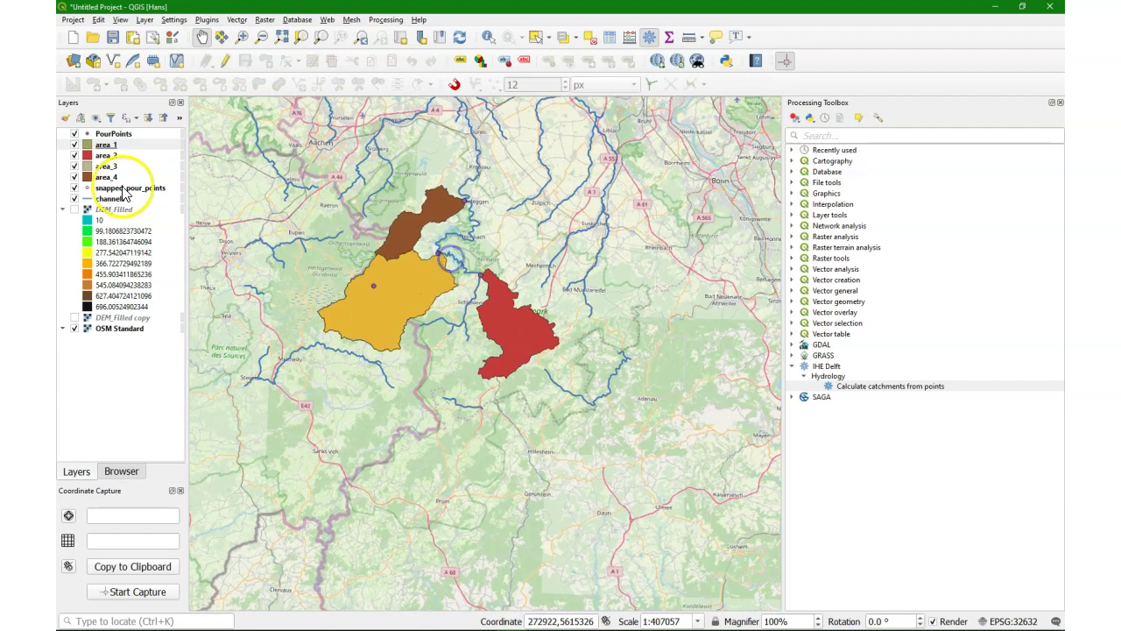
left_click(74, 156)
left_click(73, 157)
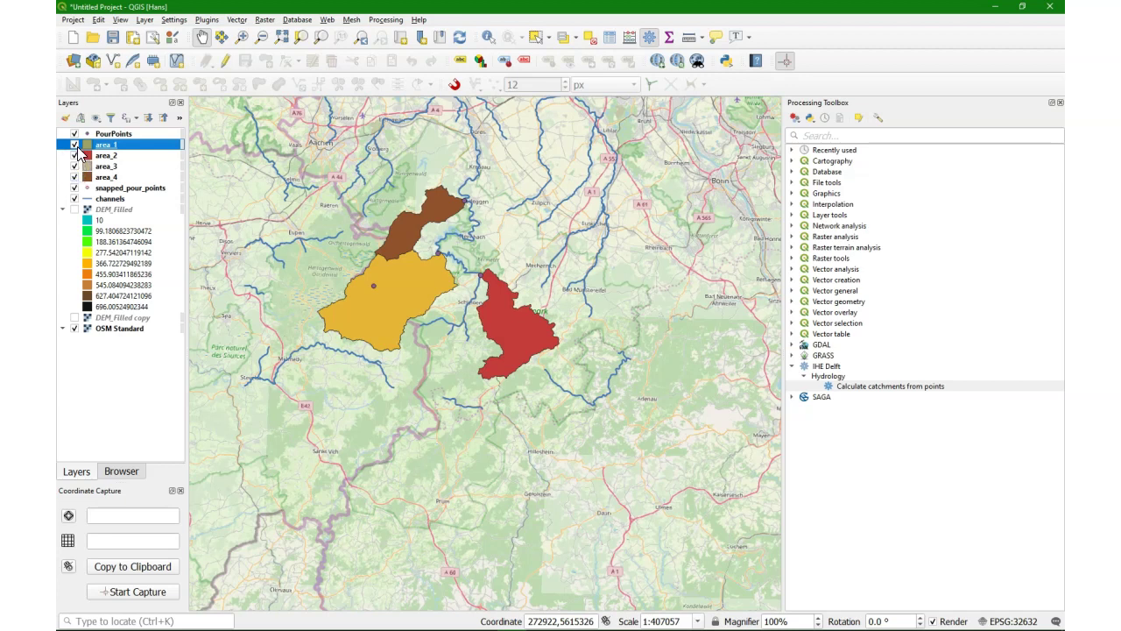
left_click(75, 145)
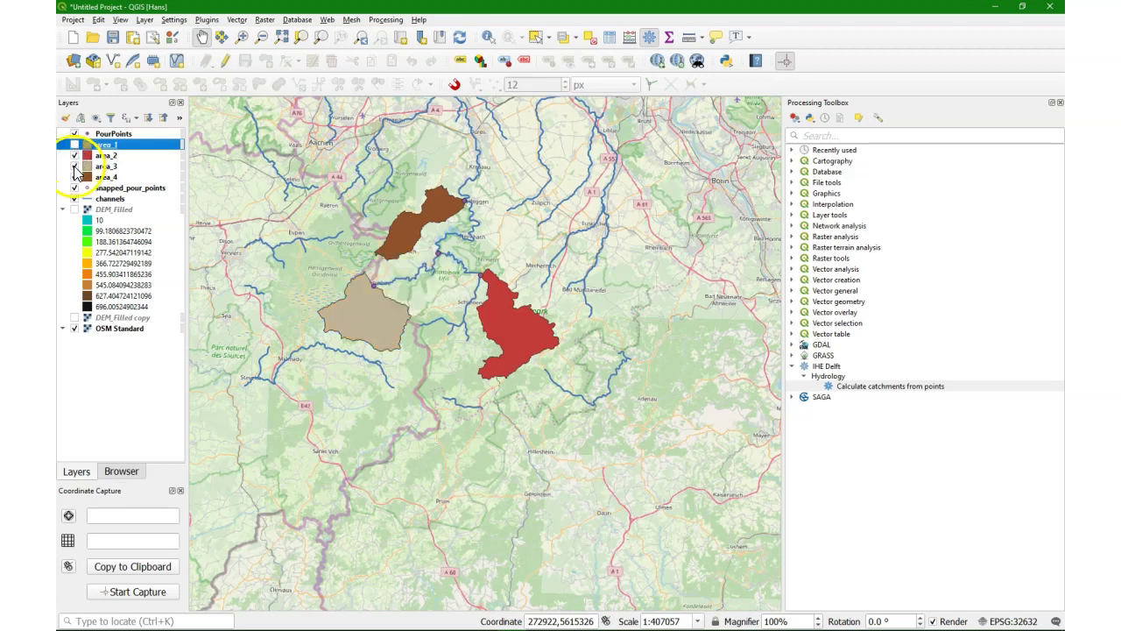
left_click(74, 166)
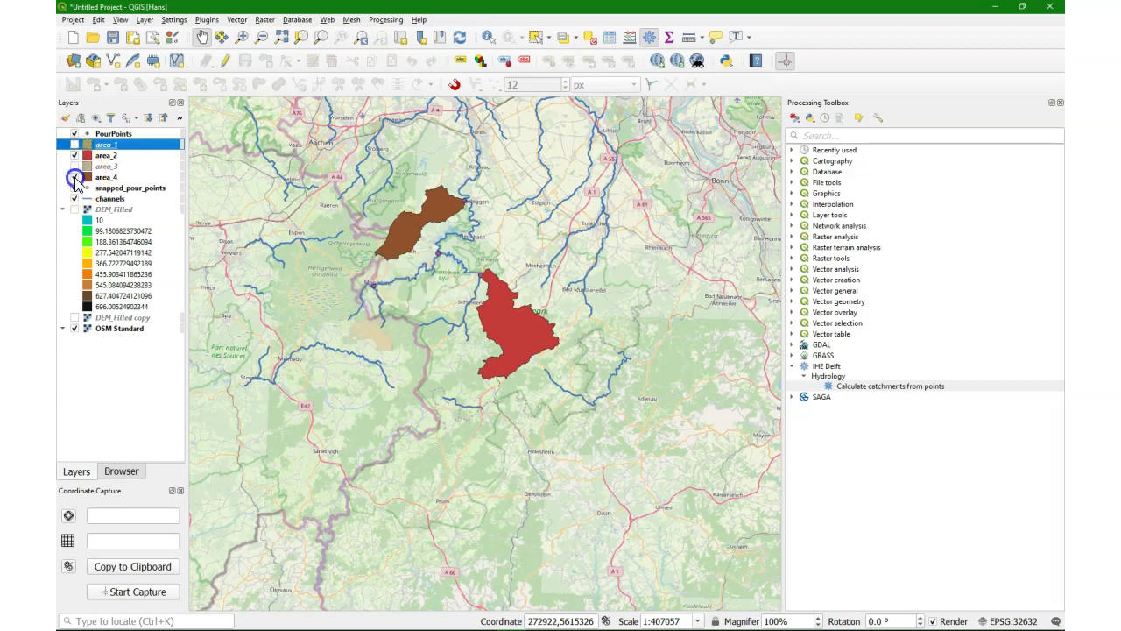
left_click(74, 177)
left_click(74, 177)
left_click(74, 166)
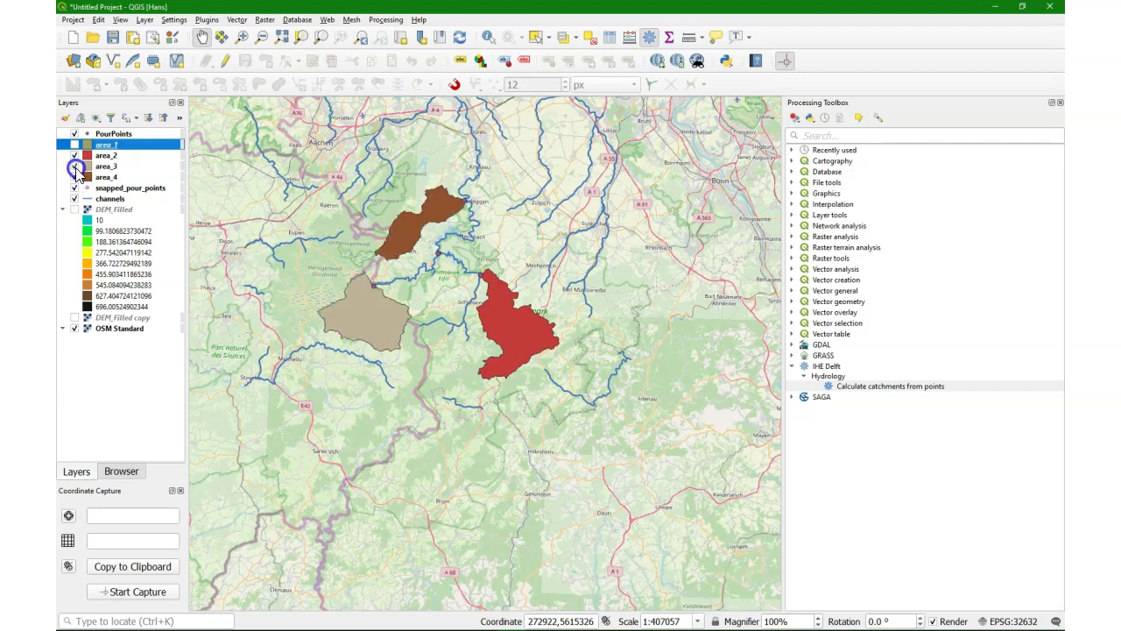
left_click(75, 145)
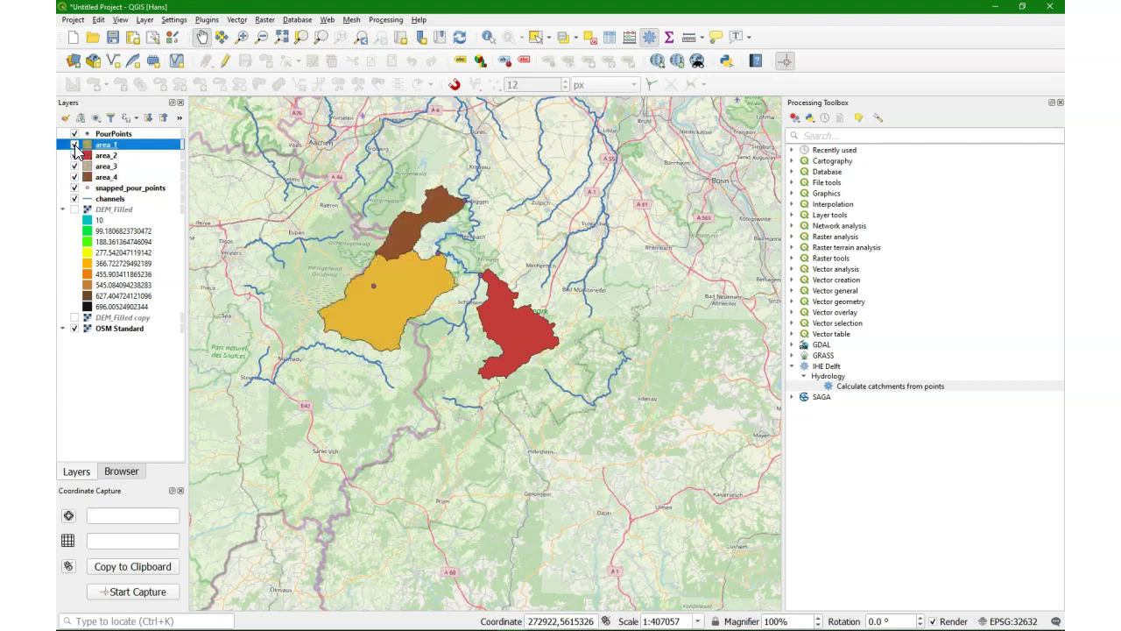